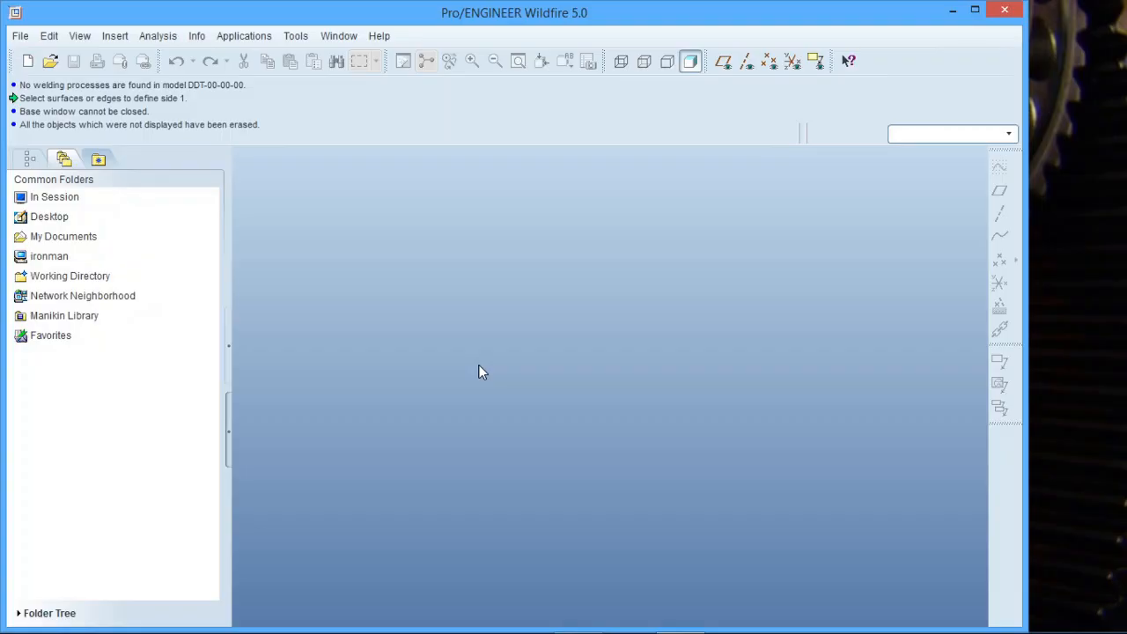
Show the datum planes and create a new solid part using the default template.
click(722, 61)
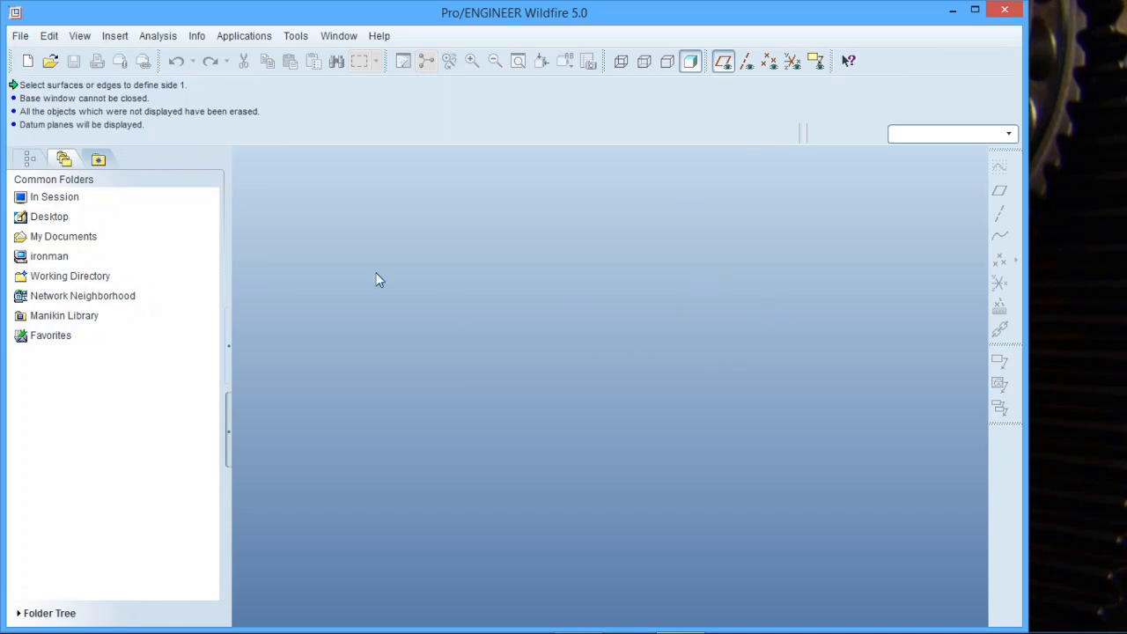
click(27, 60)
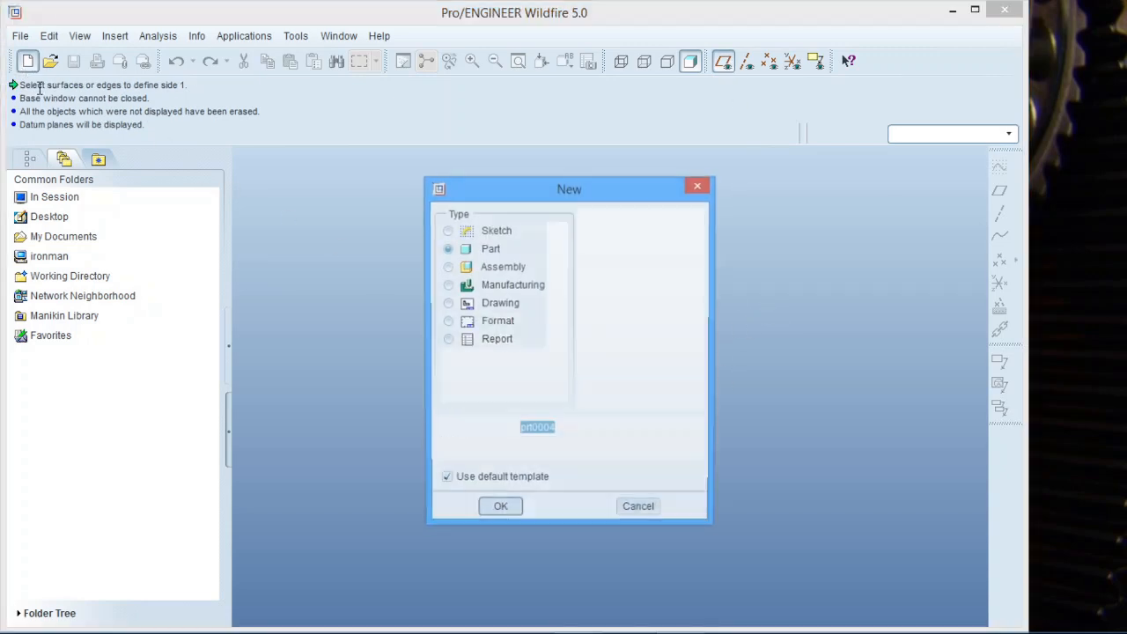
click(501, 512)
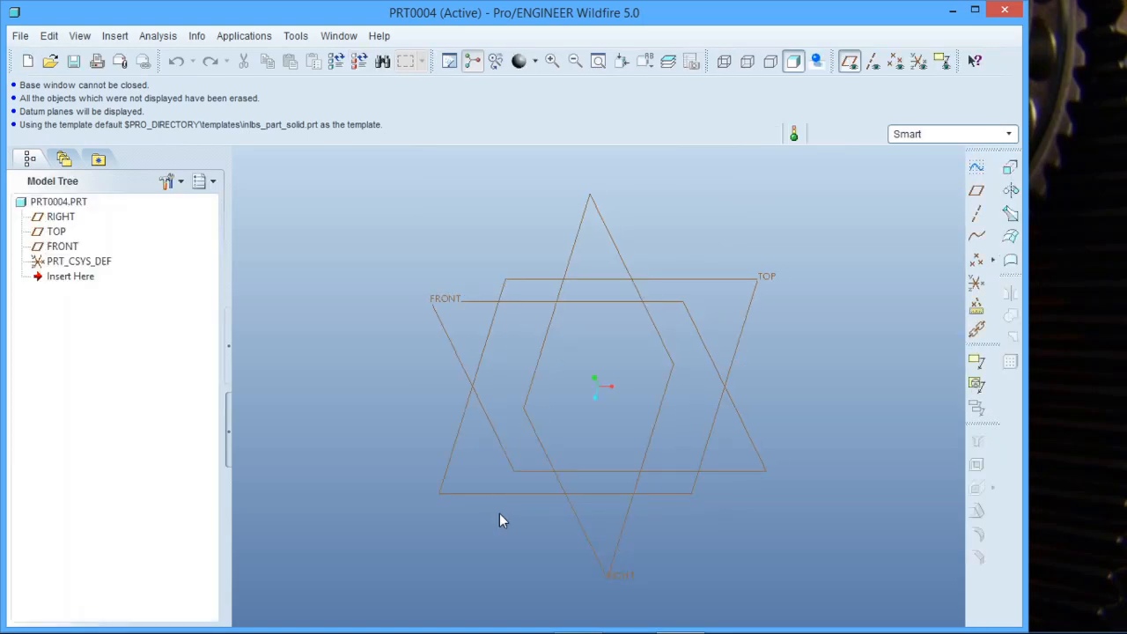
Start a new sketch on the TOP datum plane.
middle_drag(687, 518, 789, 385)
key(ctrl+d)
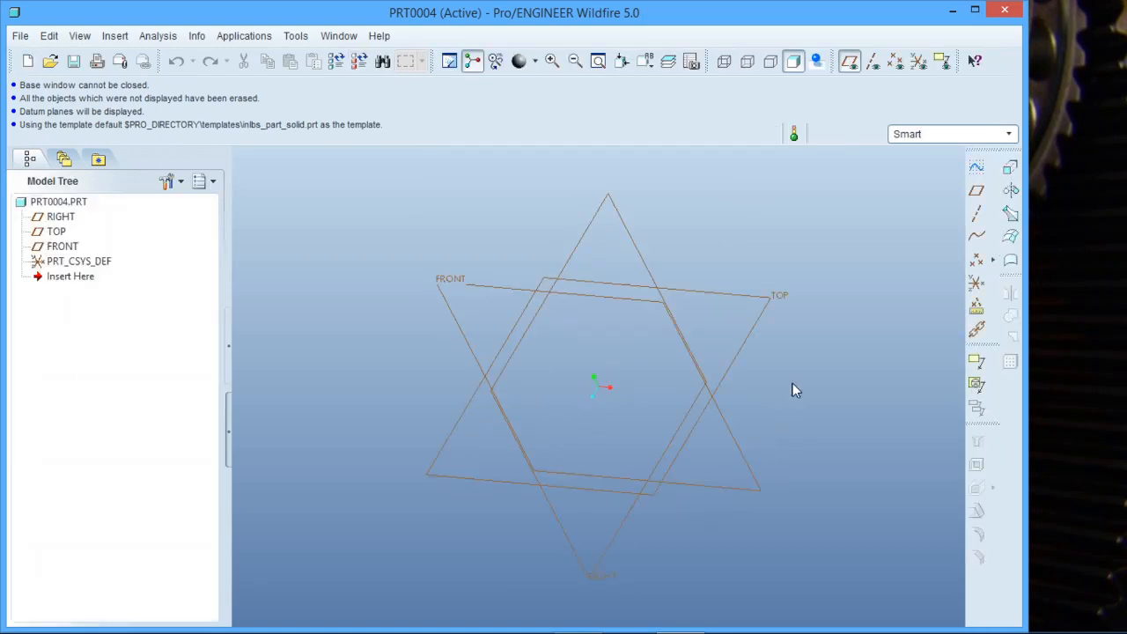
click(978, 168)
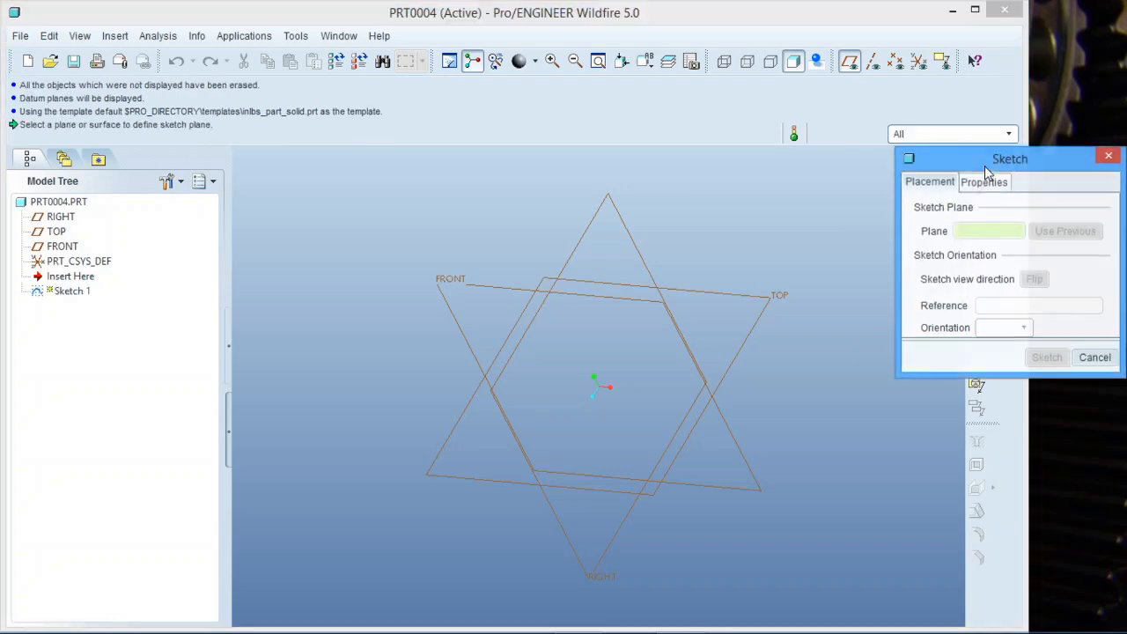
click(752, 325)
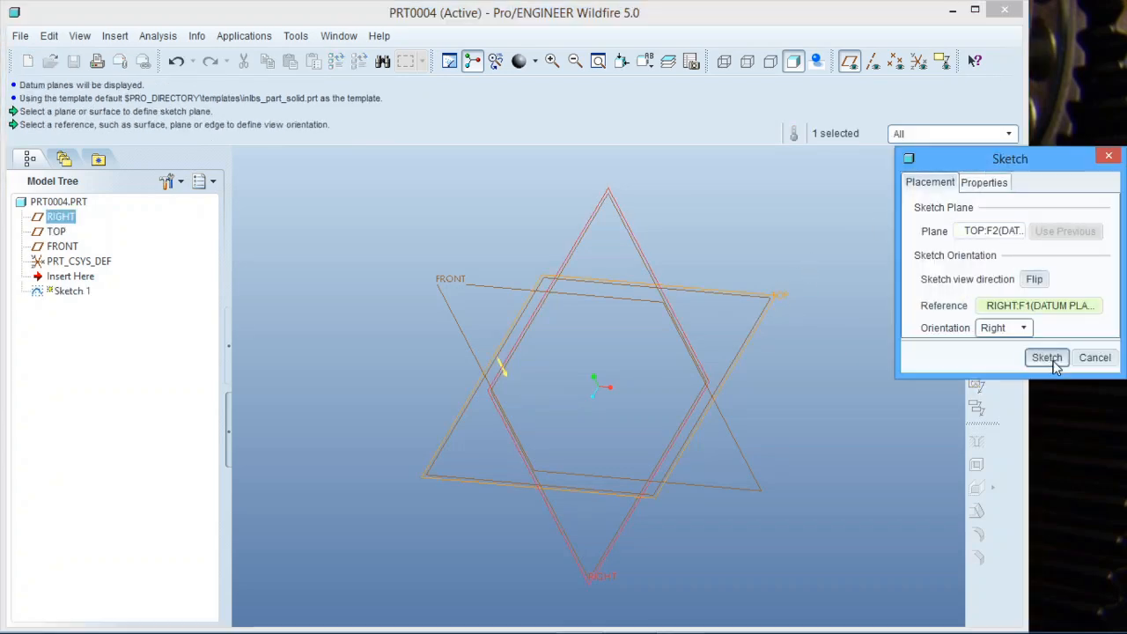
click(1046, 357)
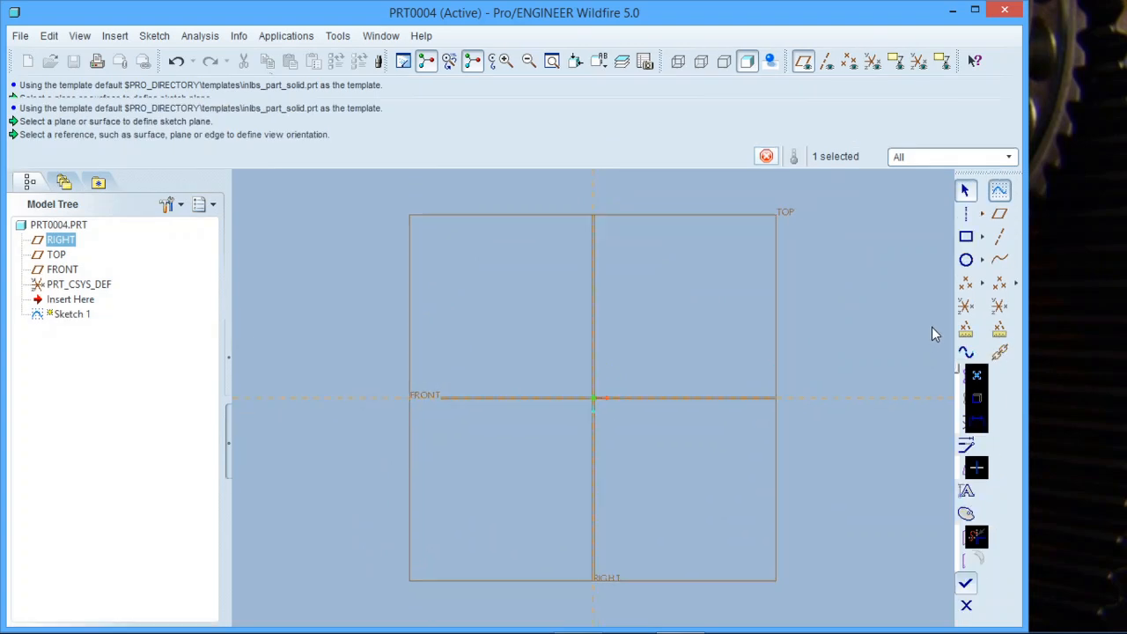
Draw a vertical centerline through the sketch origin.
click(966, 236)
click(966, 213)
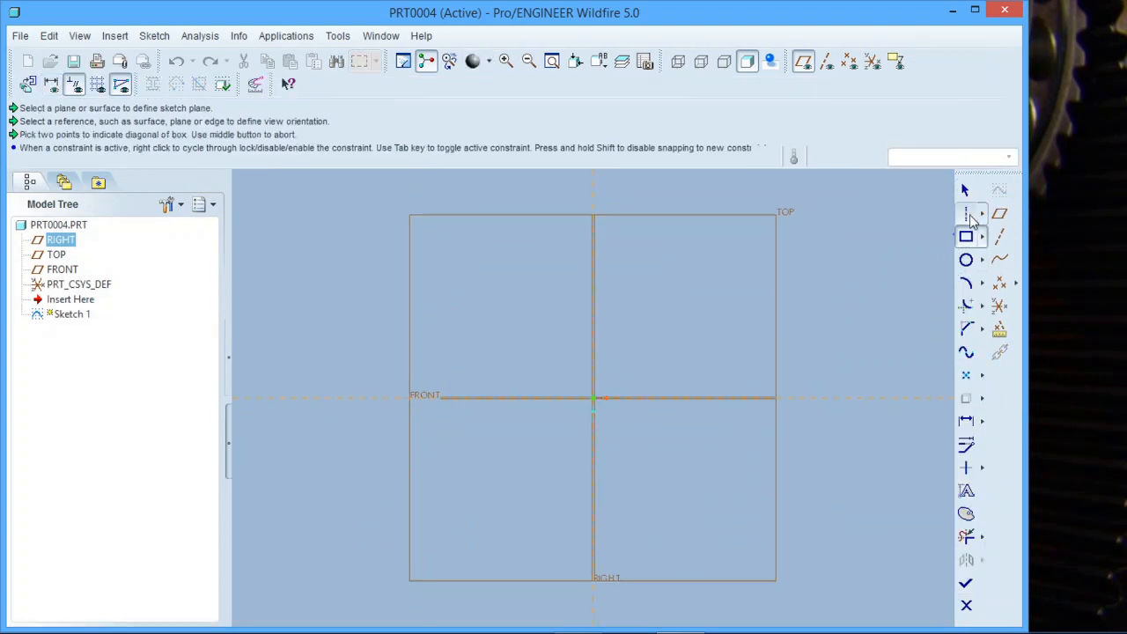
click(594, 397)
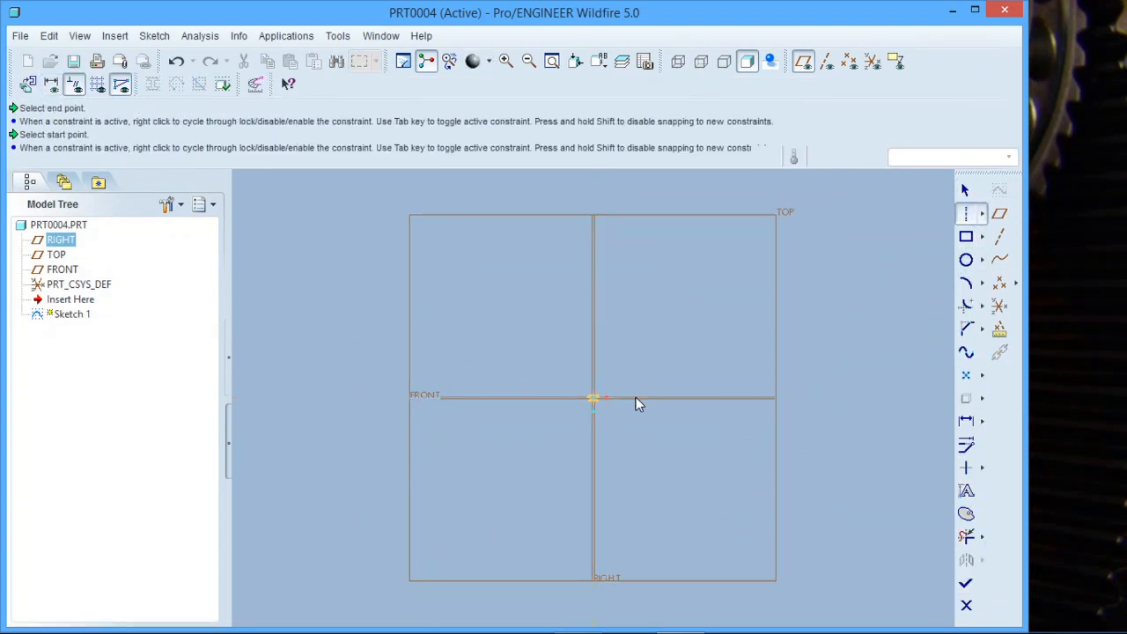
click(597, 356)
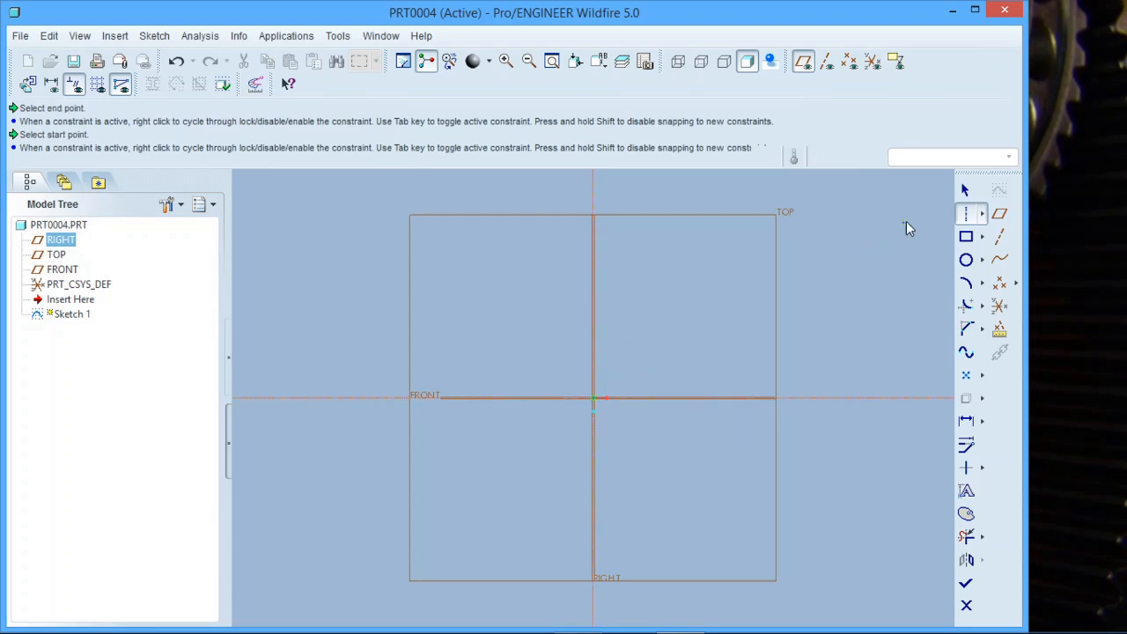
Sketch a rectangle centred on the origin, about 244 tall.
click(965, 236)
click(473, 310)
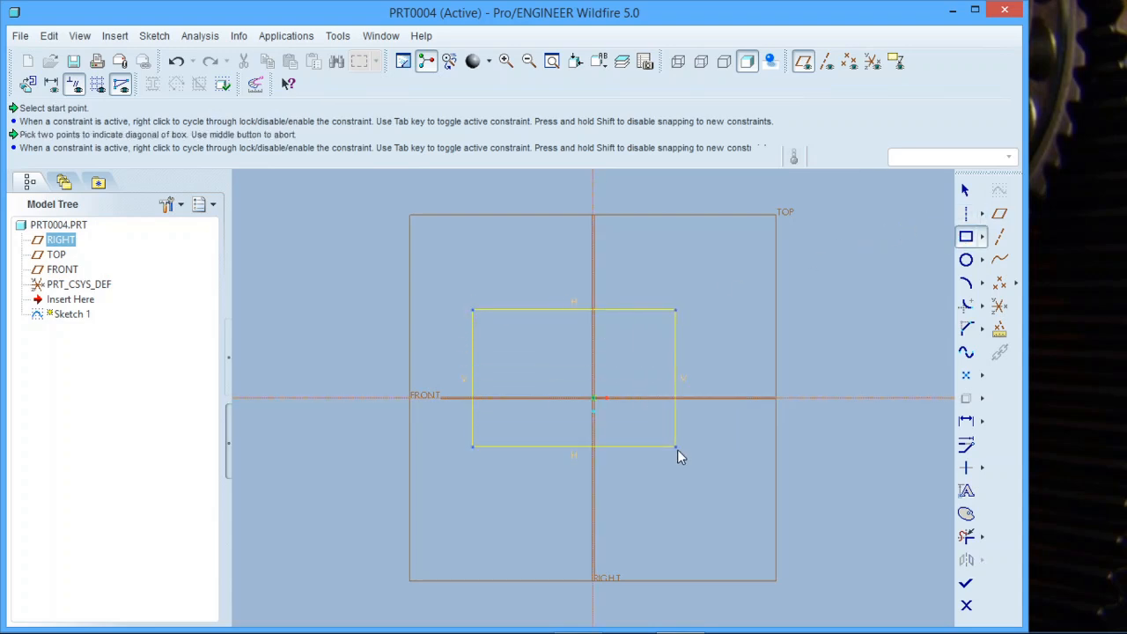
click(718, 488)
middle_click(718, 487)
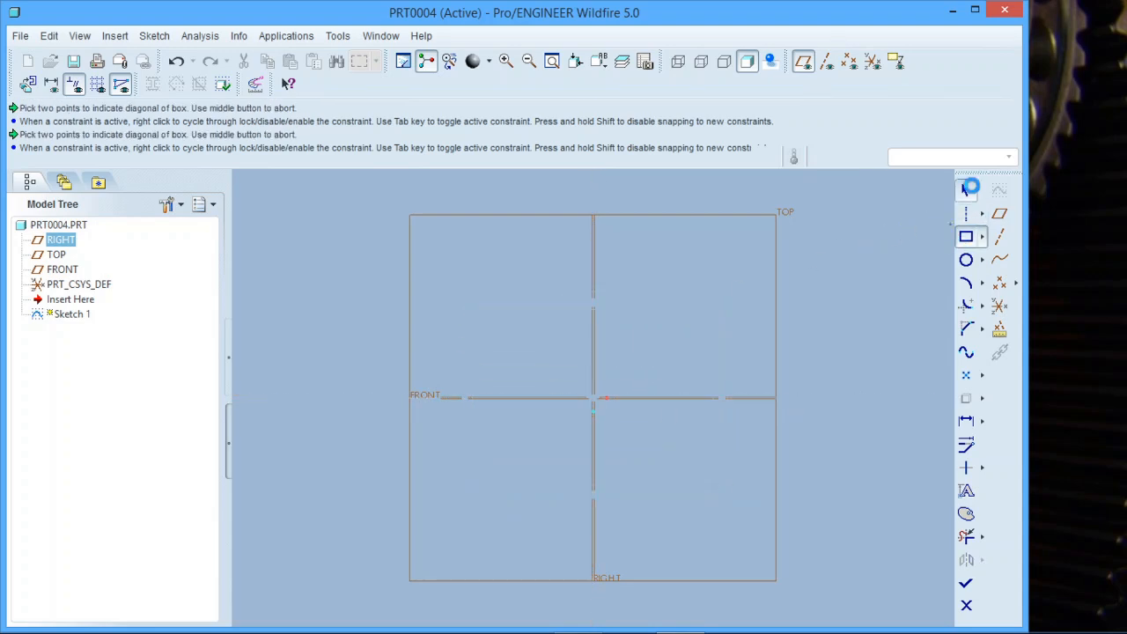
Set the rectangle's width and height to 300 each and finish the sketch.
double_click(554, 291)
text(300)
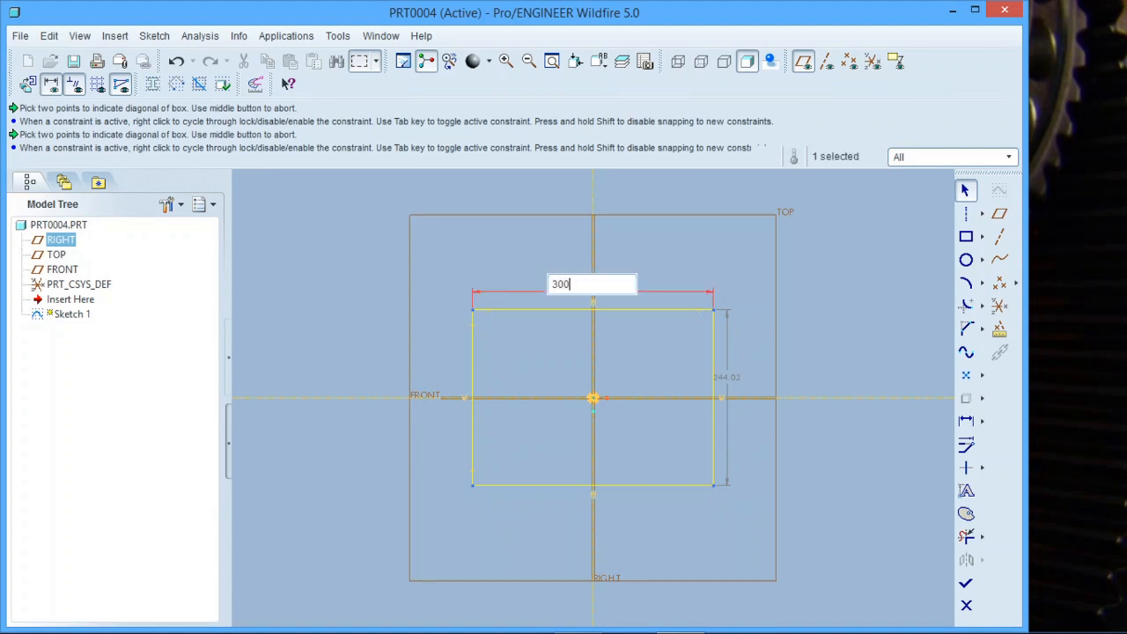
key(Return)
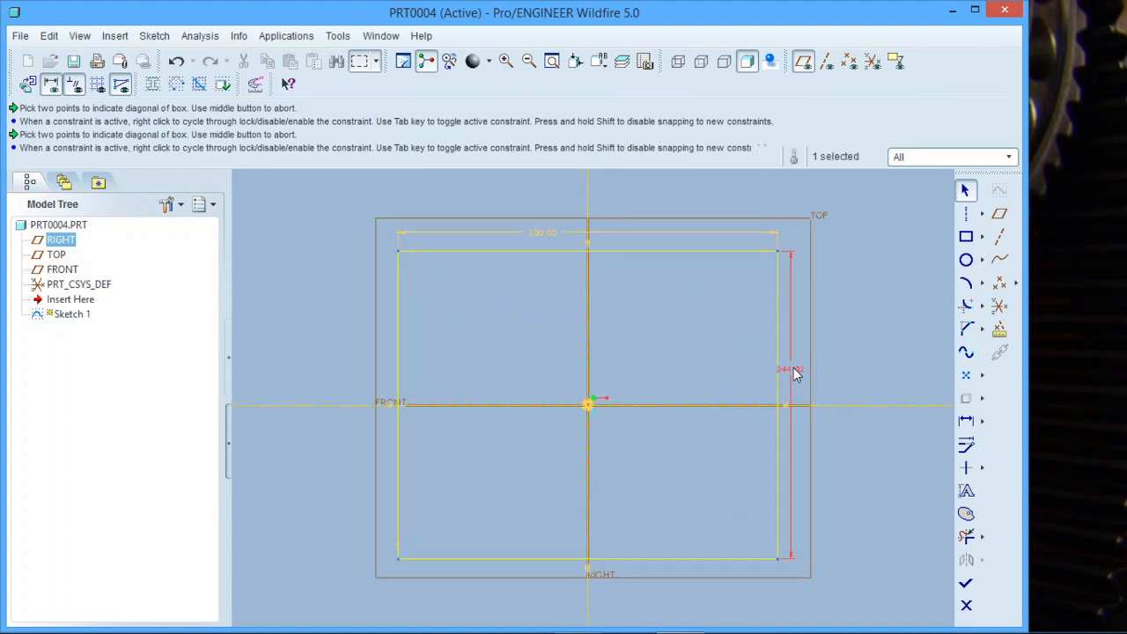
double_click(789, 374)
text(300)
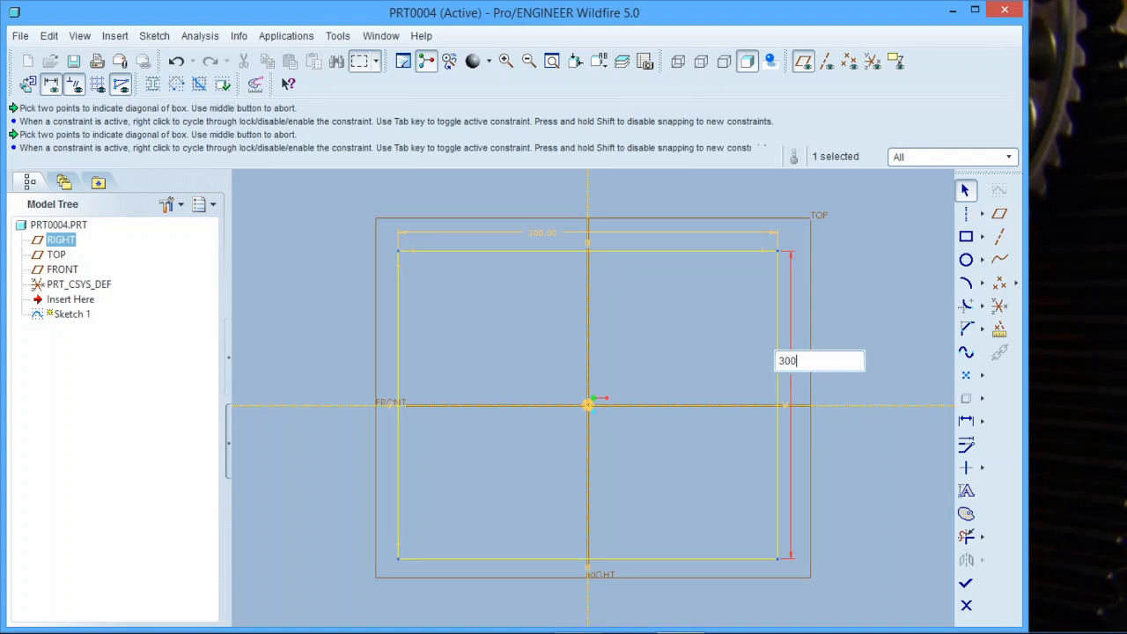
key(Return)
click(966, 584)
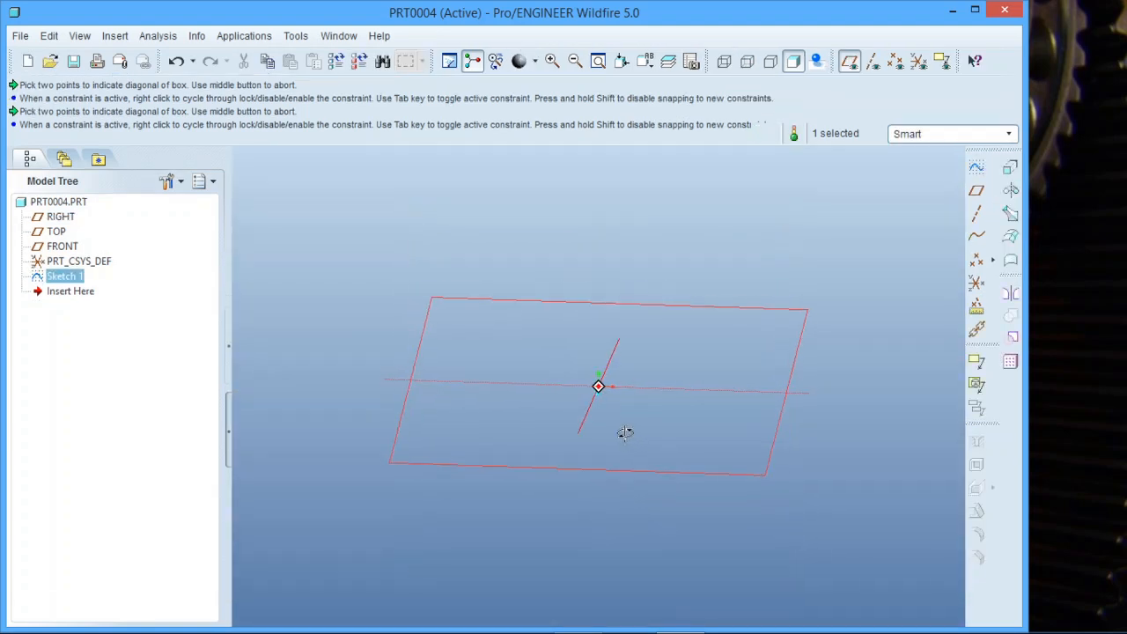
Extrude the sketched rectangle to a depth of 30.
click(1012, 164)
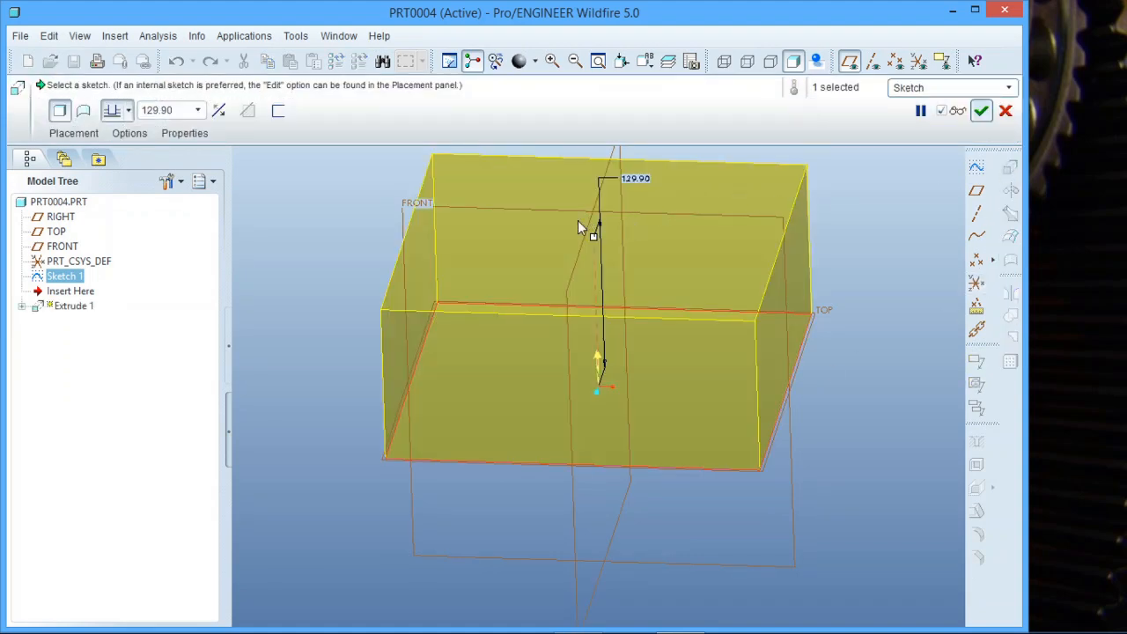
double_click(639, 179)
key(BackSpace)
text(30)
key(Return)
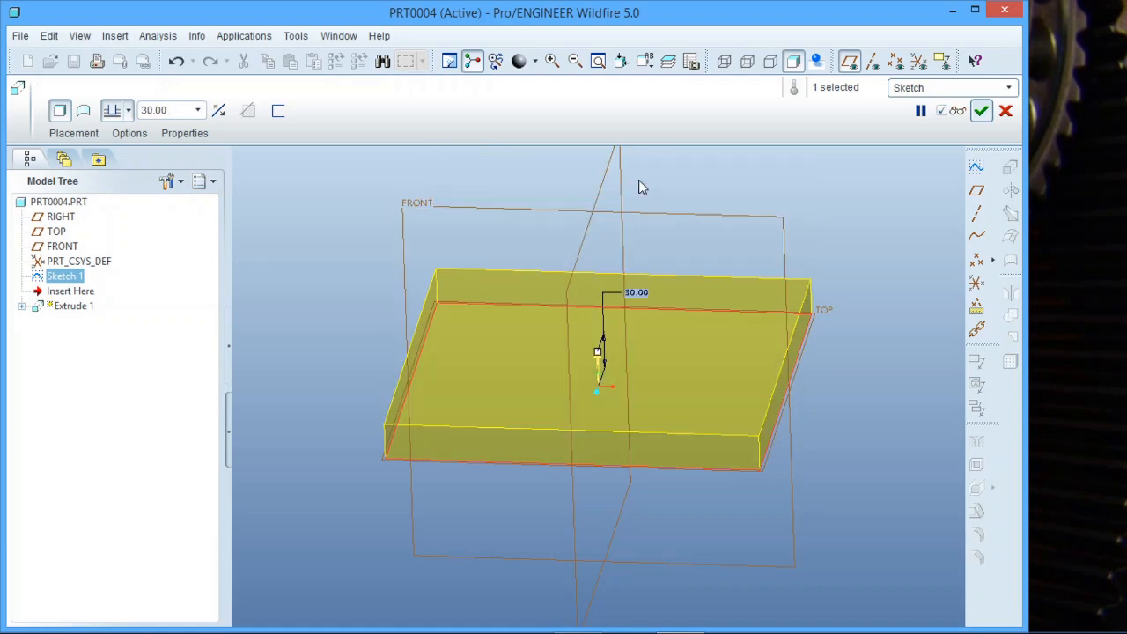
click(987, 117)
Switch the part to the Sheetmetal application.
mouse_move(753, 319)
middle_down()
mouse_move(736, 311)
mouse_move(738, 323)
middle_up()
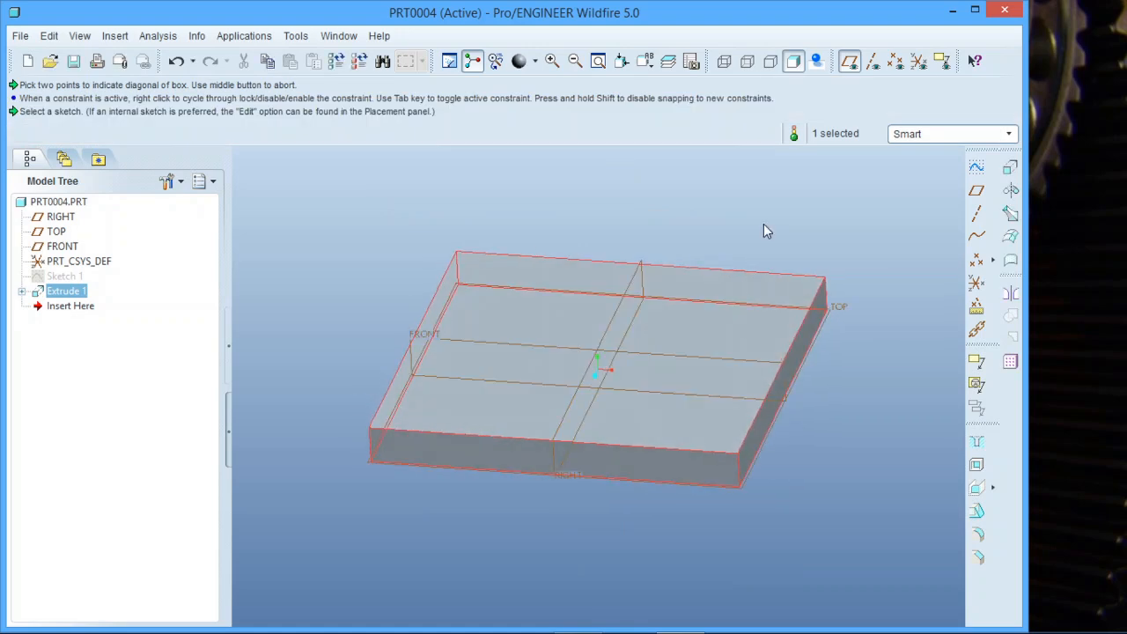
click(763, 223)
scroll(641, 257, down, 2)
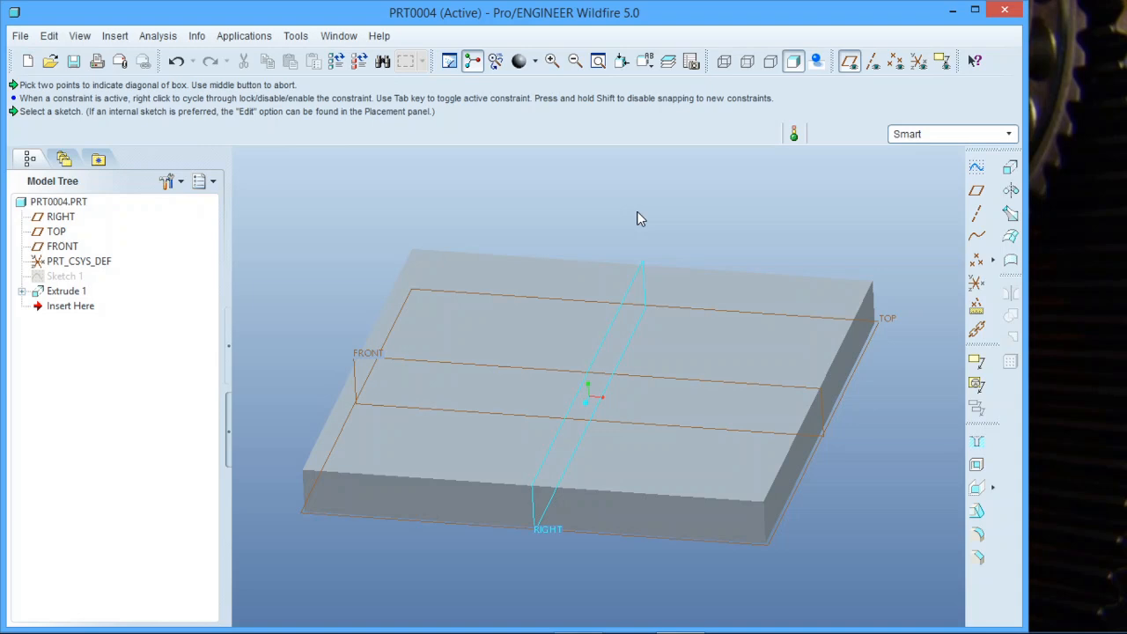
click(233, 37)
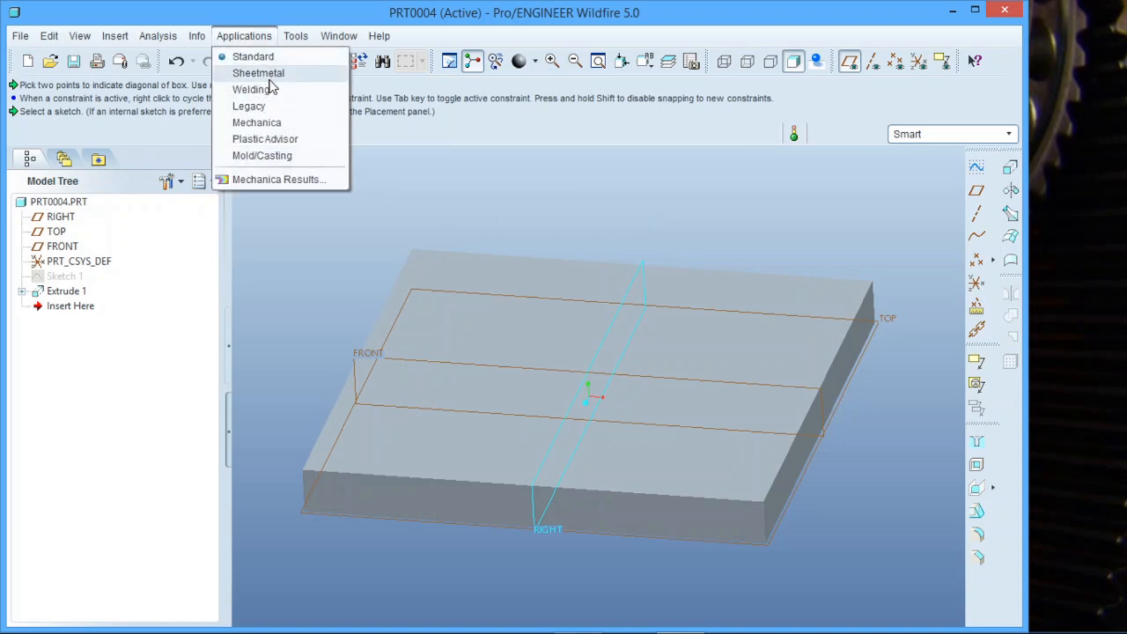
click(264, 76)
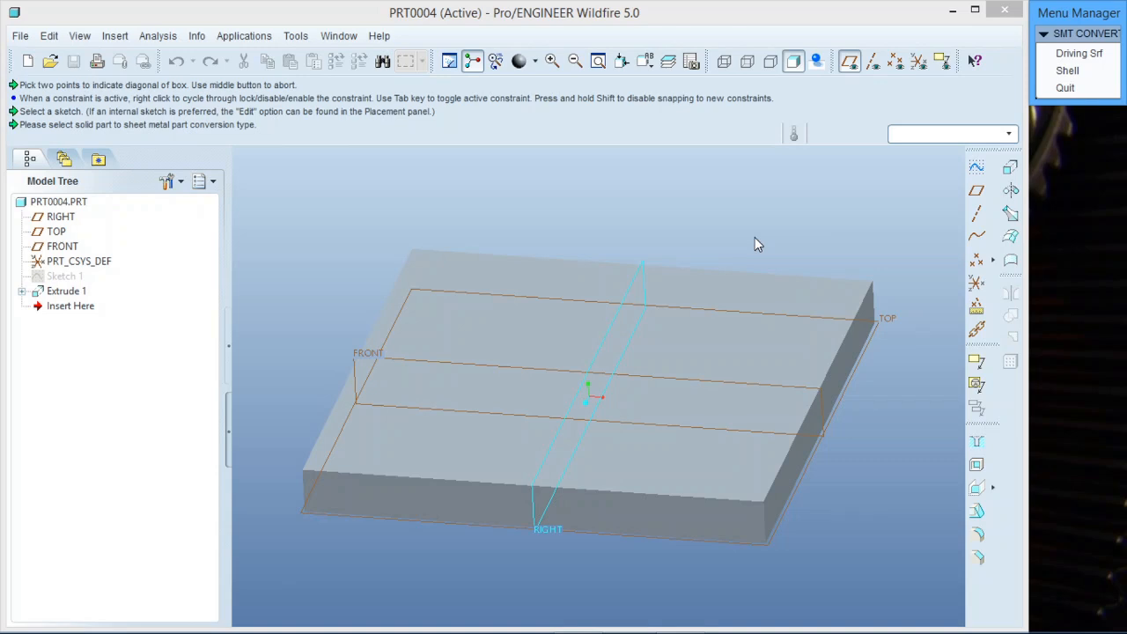
Try converting the block using its top face as driving surface at 30 thickness, then undo the conversion.
click(1082, 74)
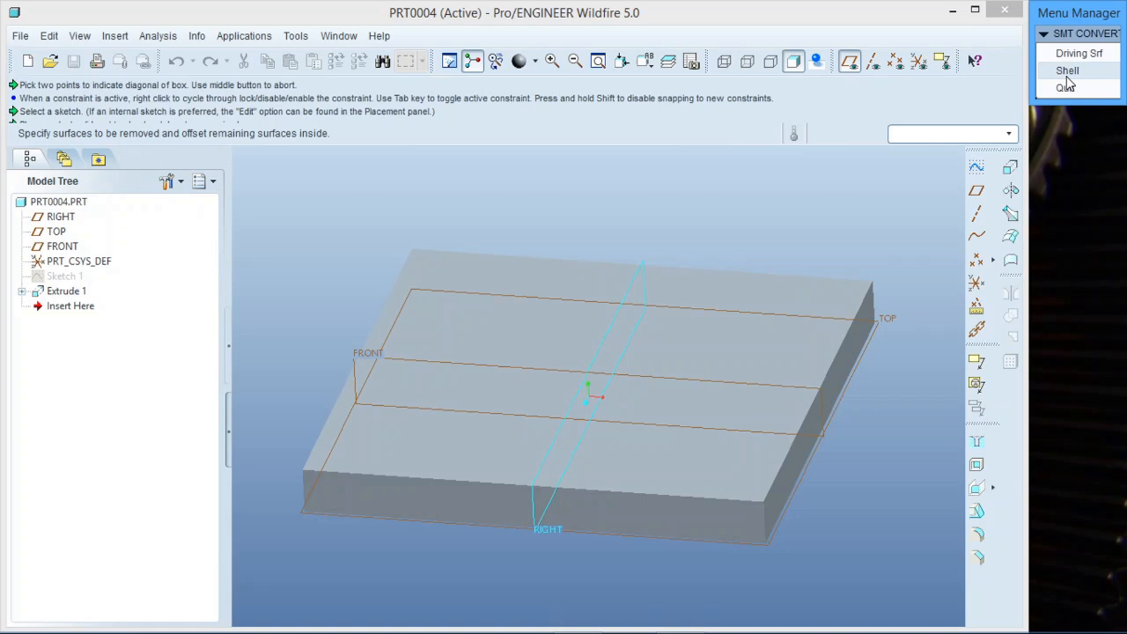
click(1077, 55)
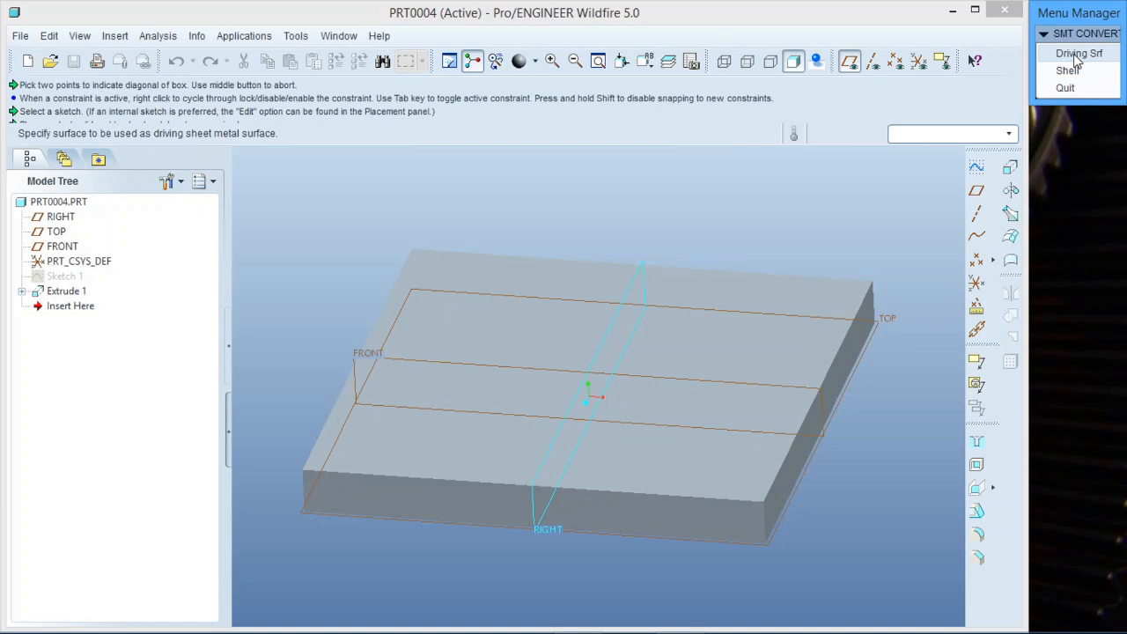
click(730, 339)
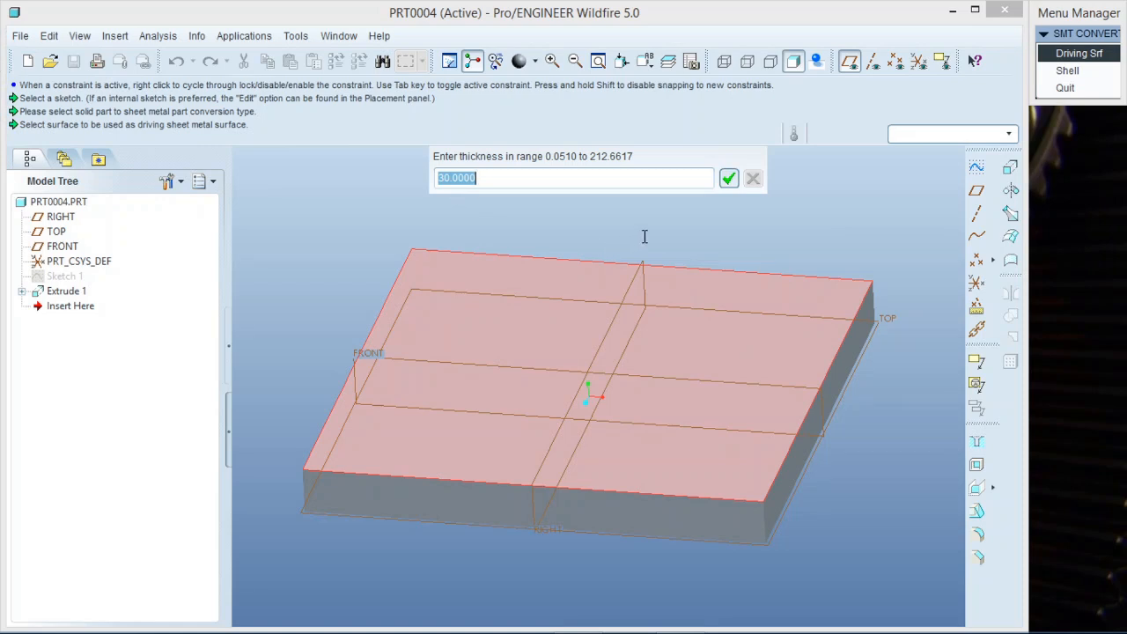
click(727, 179)
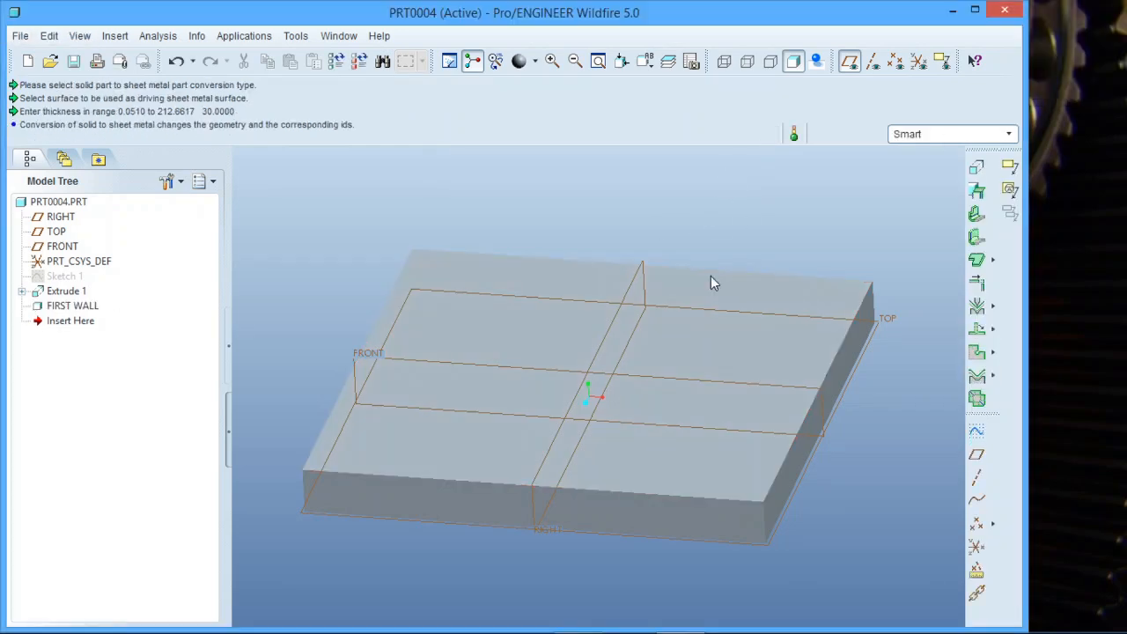
click(176, 62)
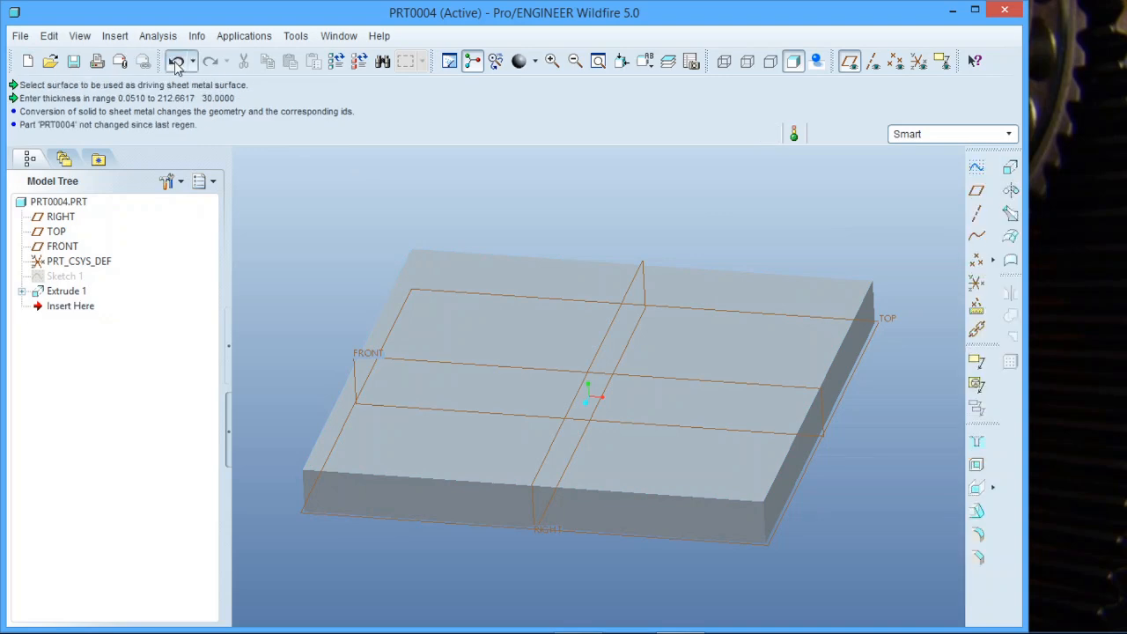
Convert the block to sheet metal with the Shell option, removing the top face, at thickness 3.
click(246, 36)
click(264, 73)
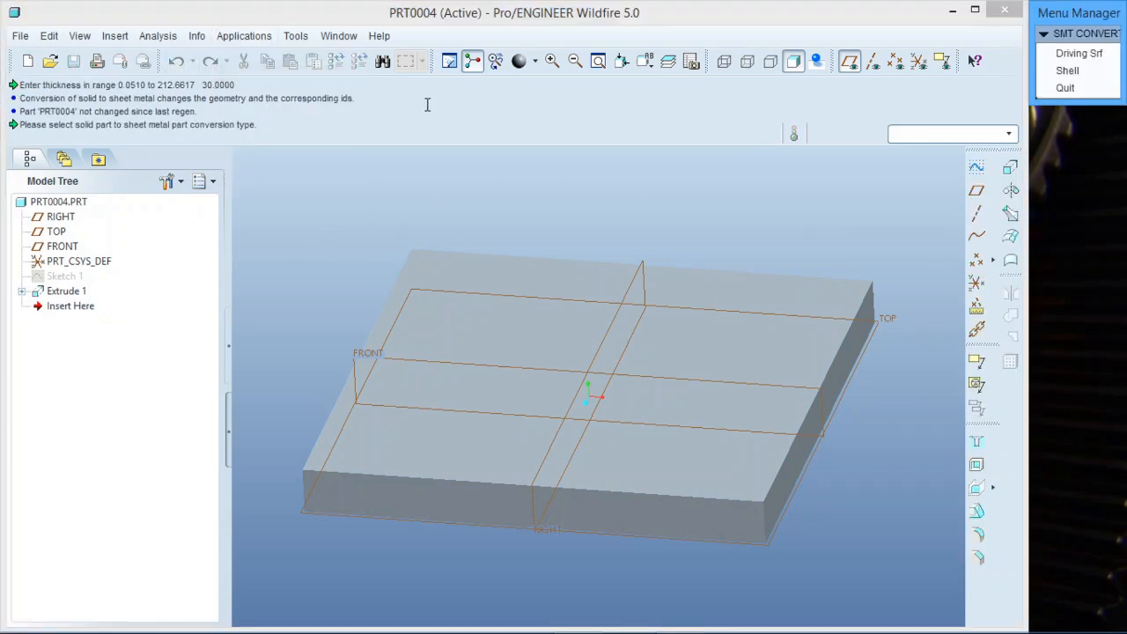
click(1068, 70)
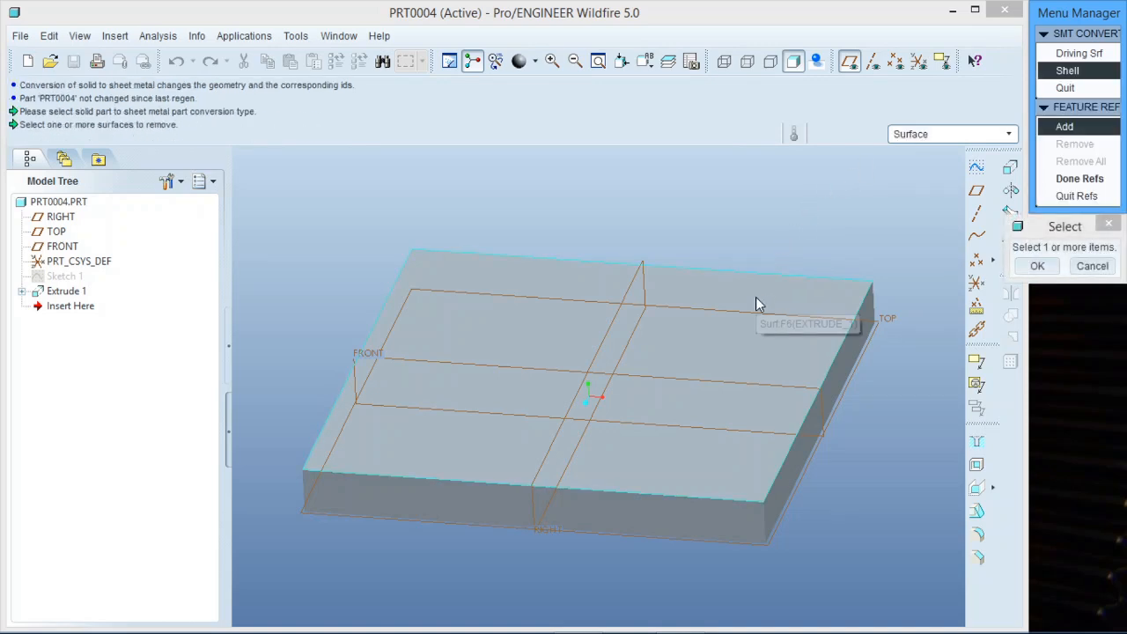
click(710, 339)
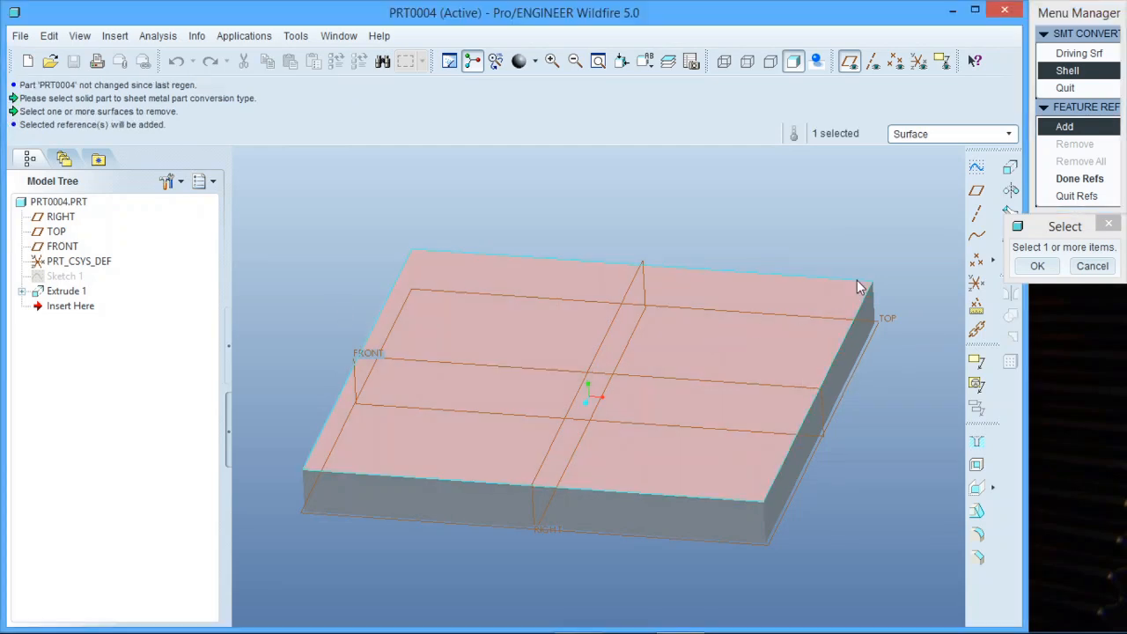
click(1037, 266)
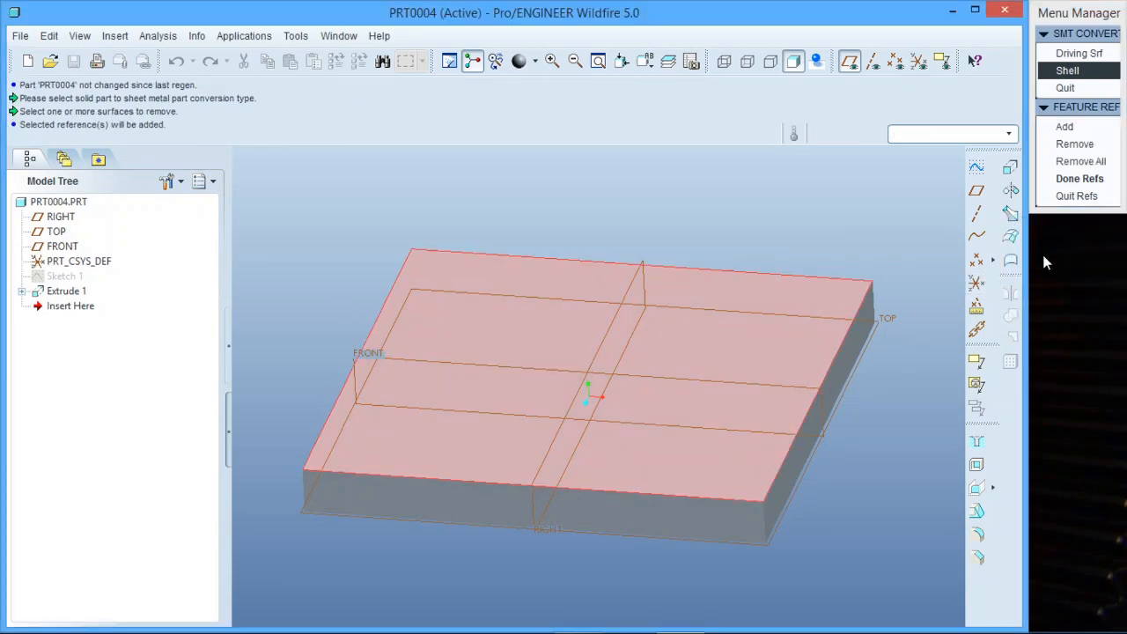
click(1077, 179)
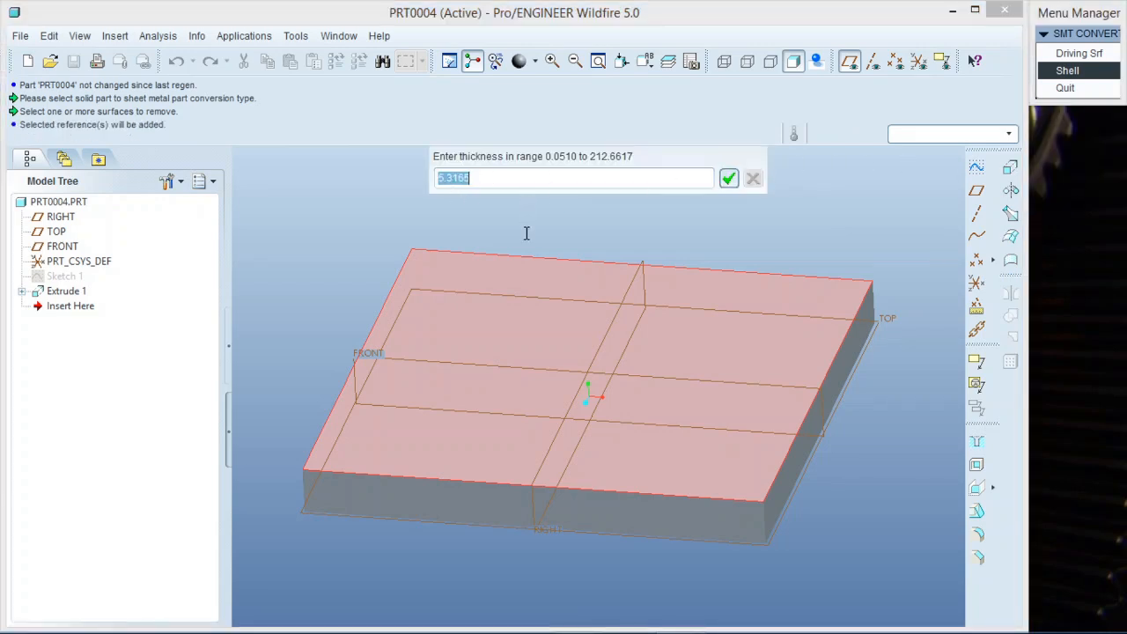
text(3)
click(730, 180)
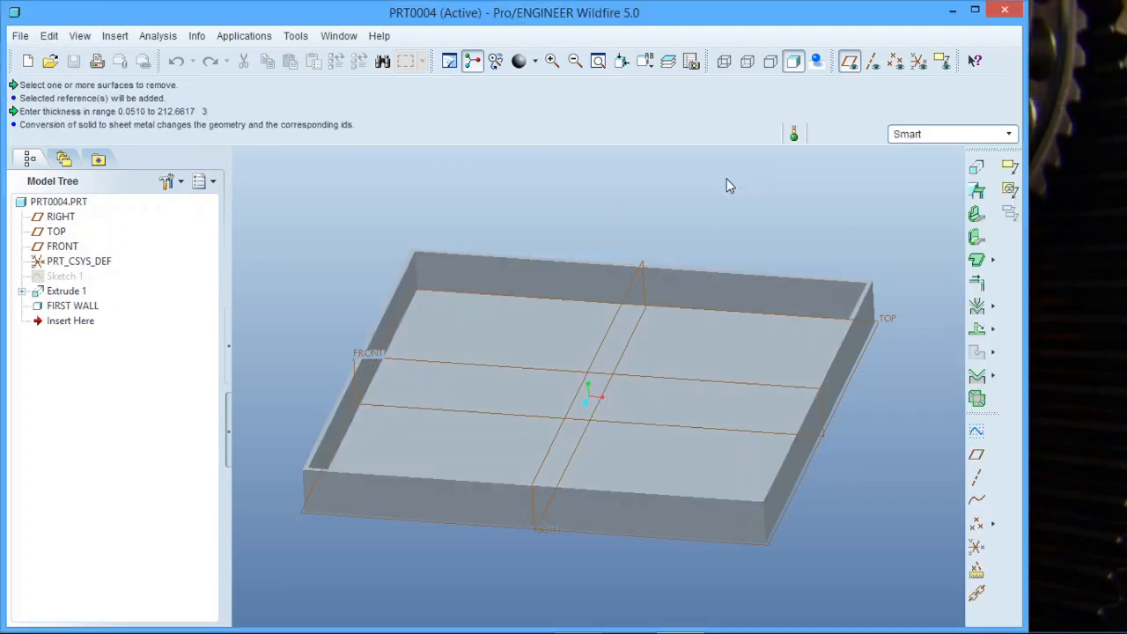
mouse_move(696, 251)
middle_down()
mouse_move(724, 234)
mouse_move(711, 238)
middle_up()
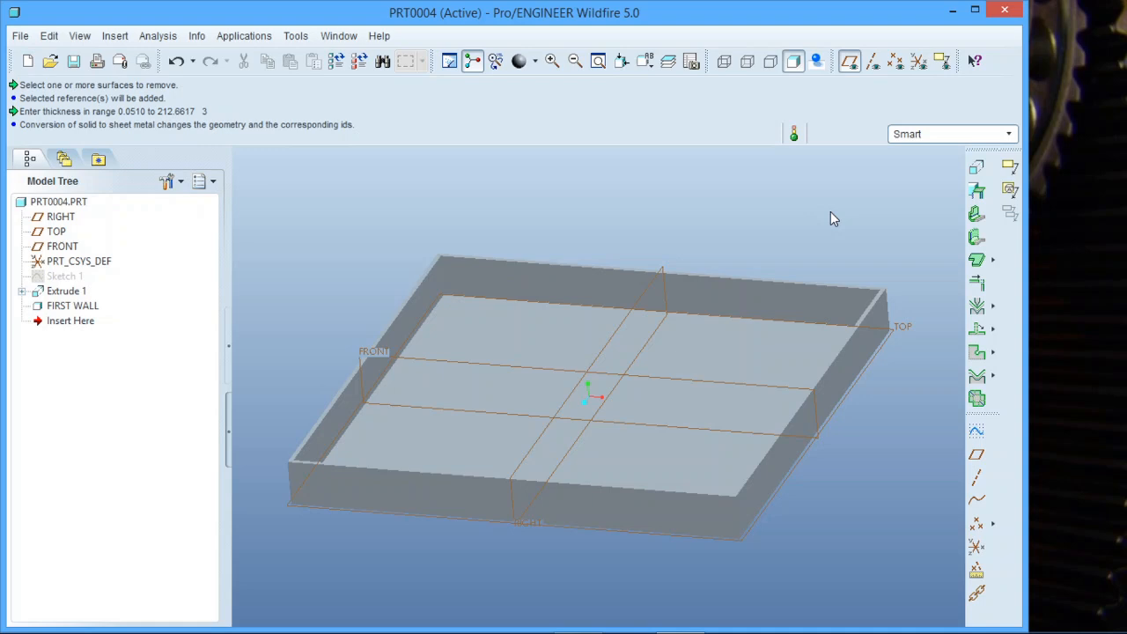
middle_drag(767, 252, 730, 234)
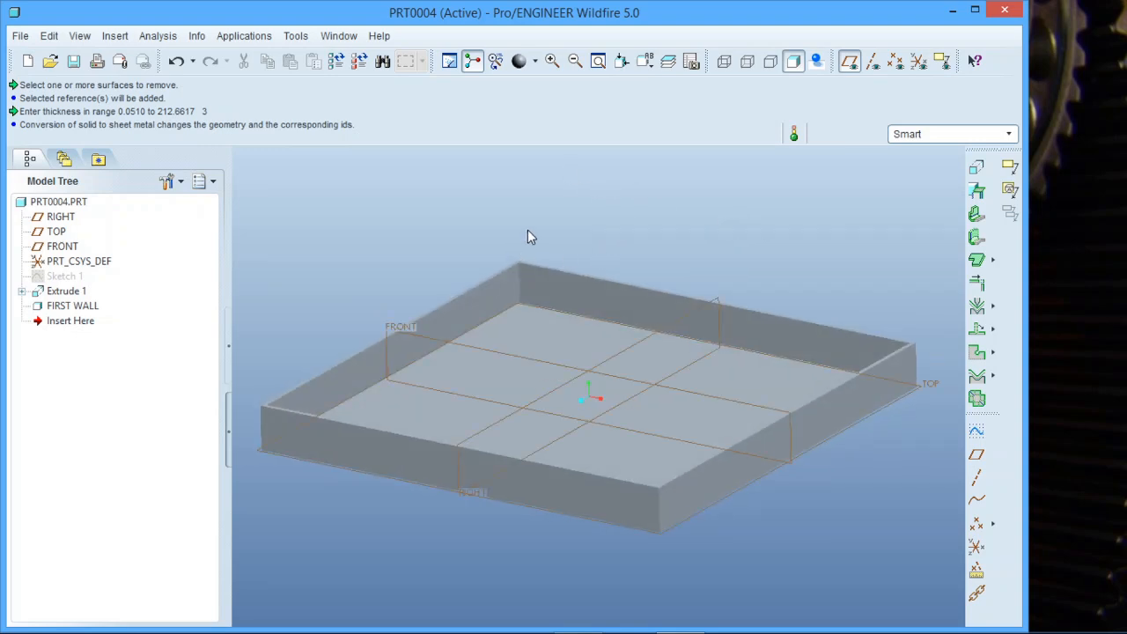
Turn off the display of datum planes.
scroll(661, 228, up, 1)
scroll(599, 245, down, 1)
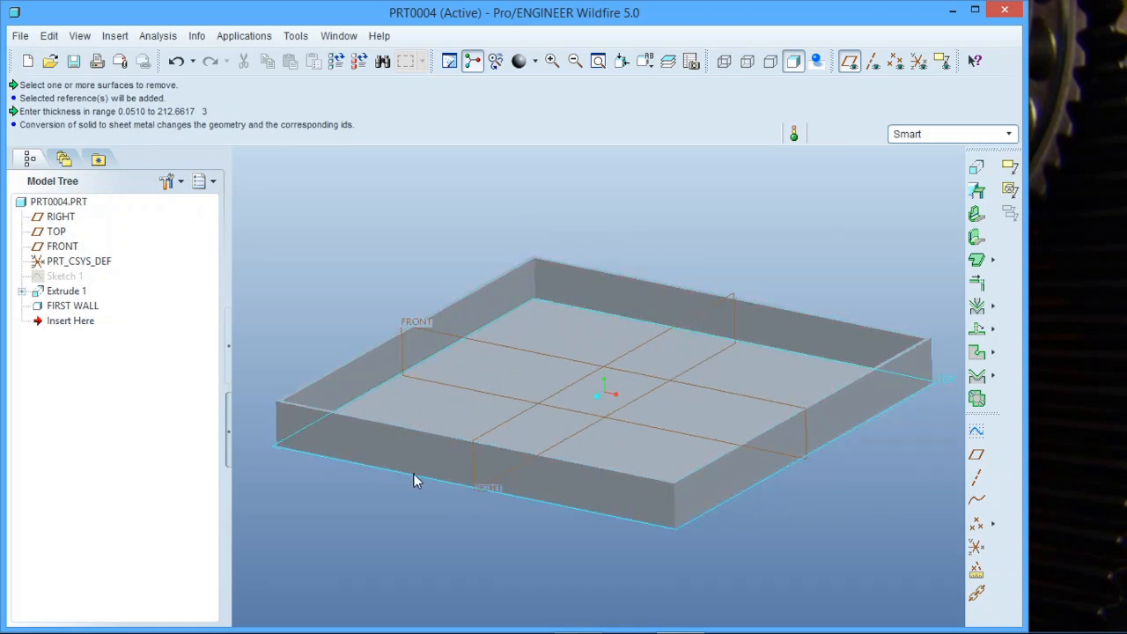
click(849, 60)
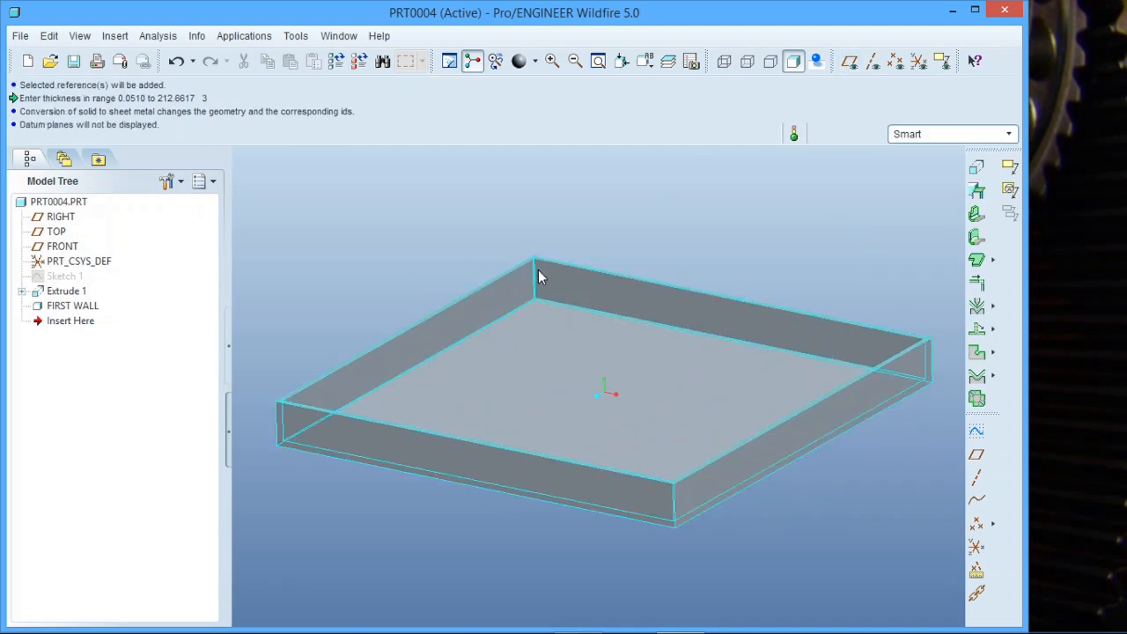
Start a new sheet metal Conversion and define its Bends by picking bottom edges of the tray.
click(976, 194)
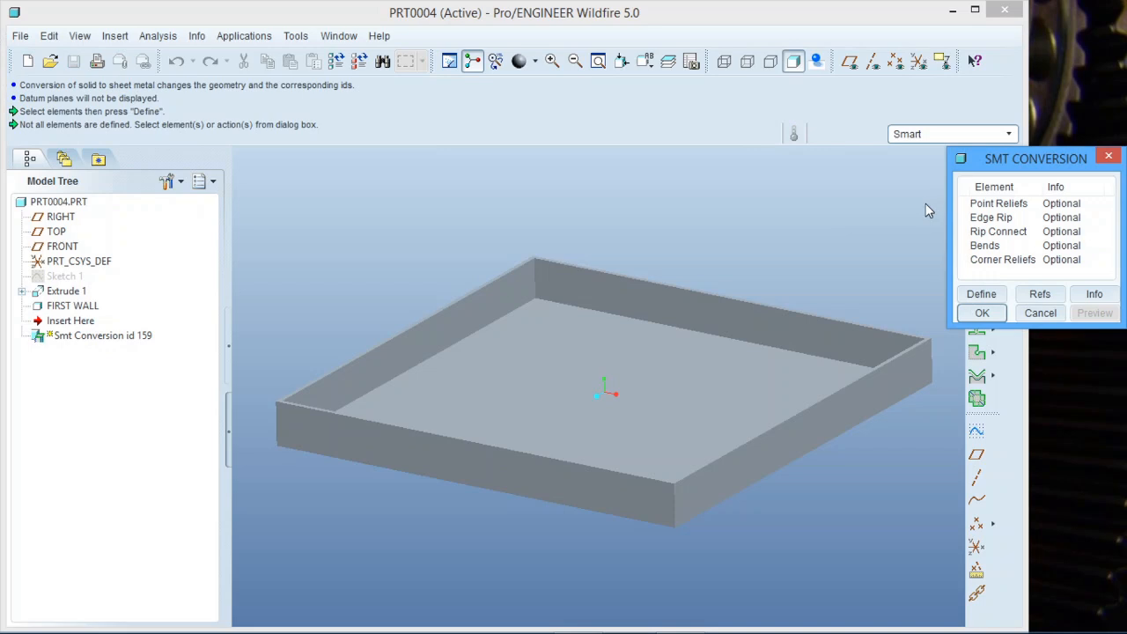
click(962, 245)
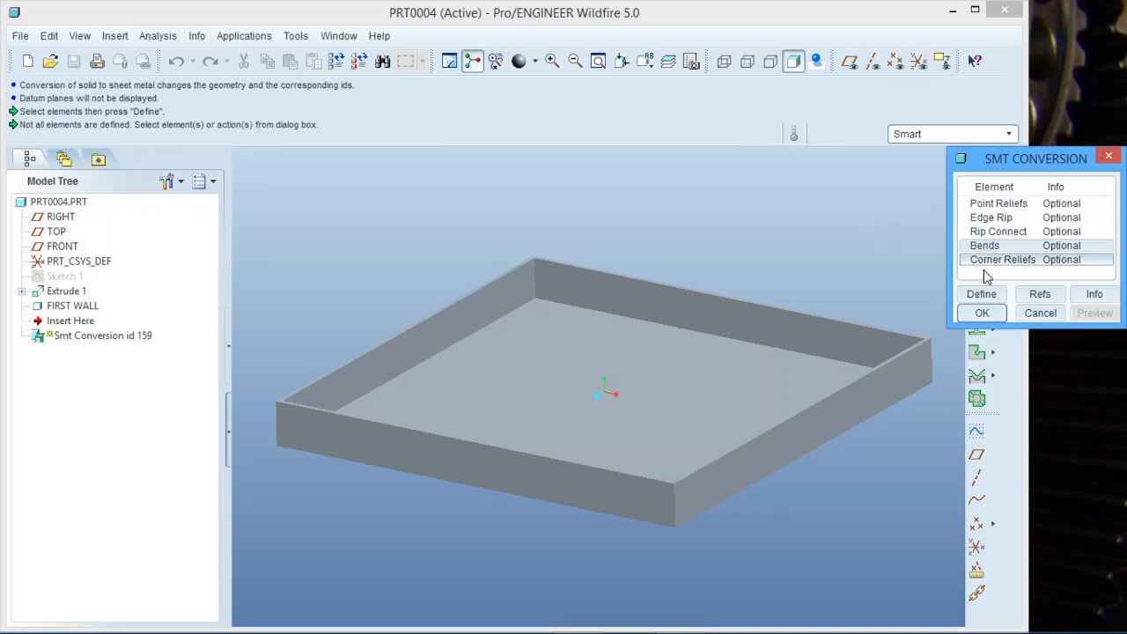
click(981, 296)
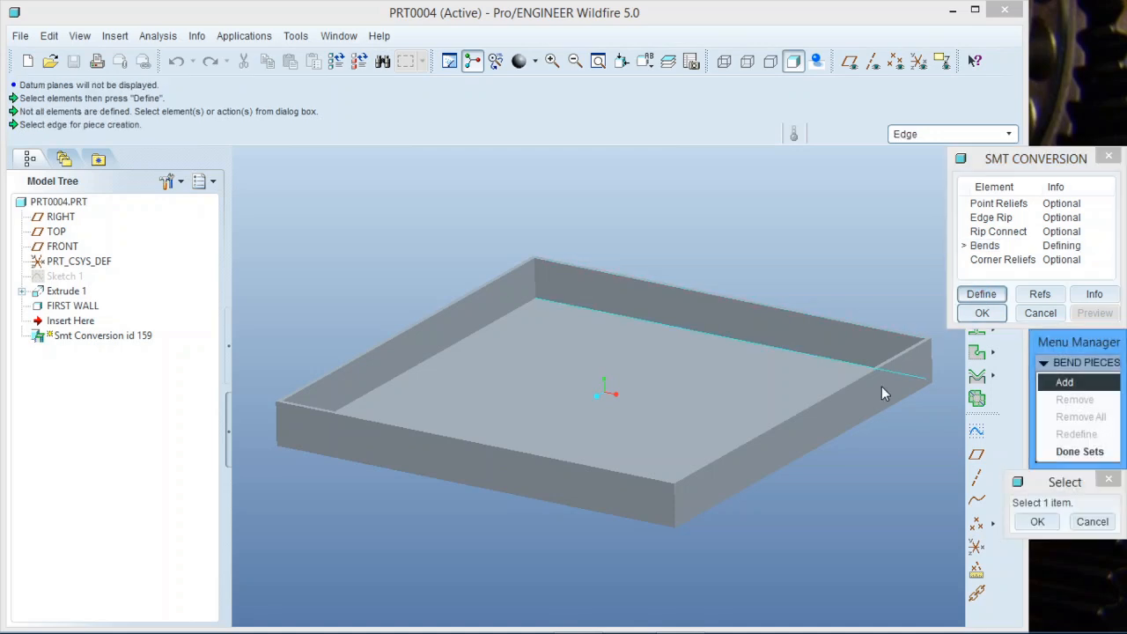
click(850, 425)
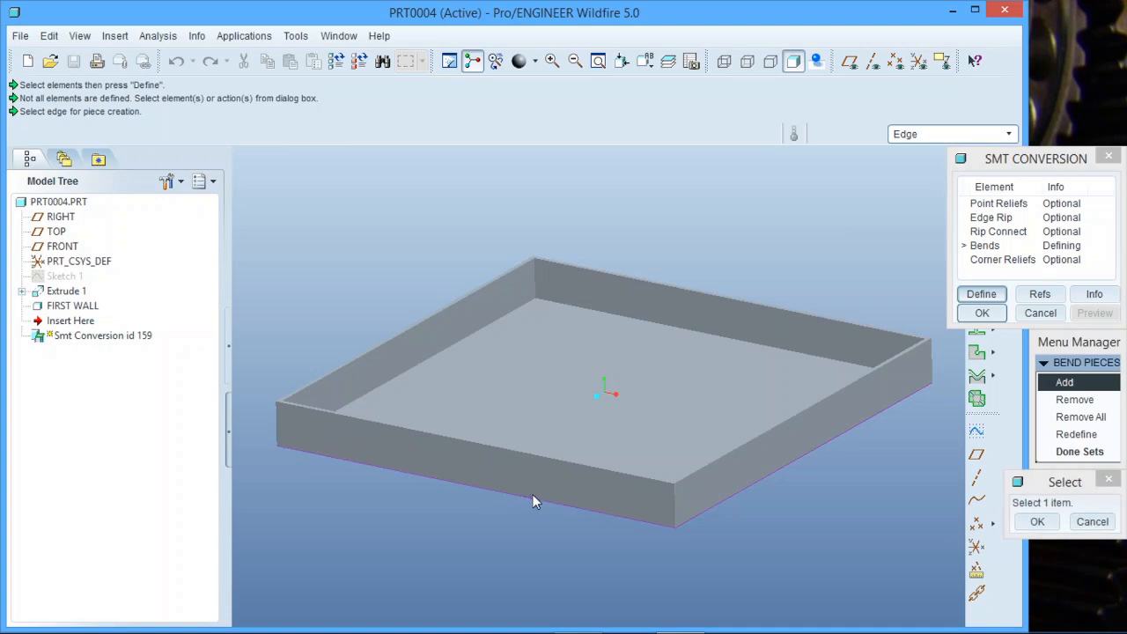
middle_drag(533, 498, 665, 477)
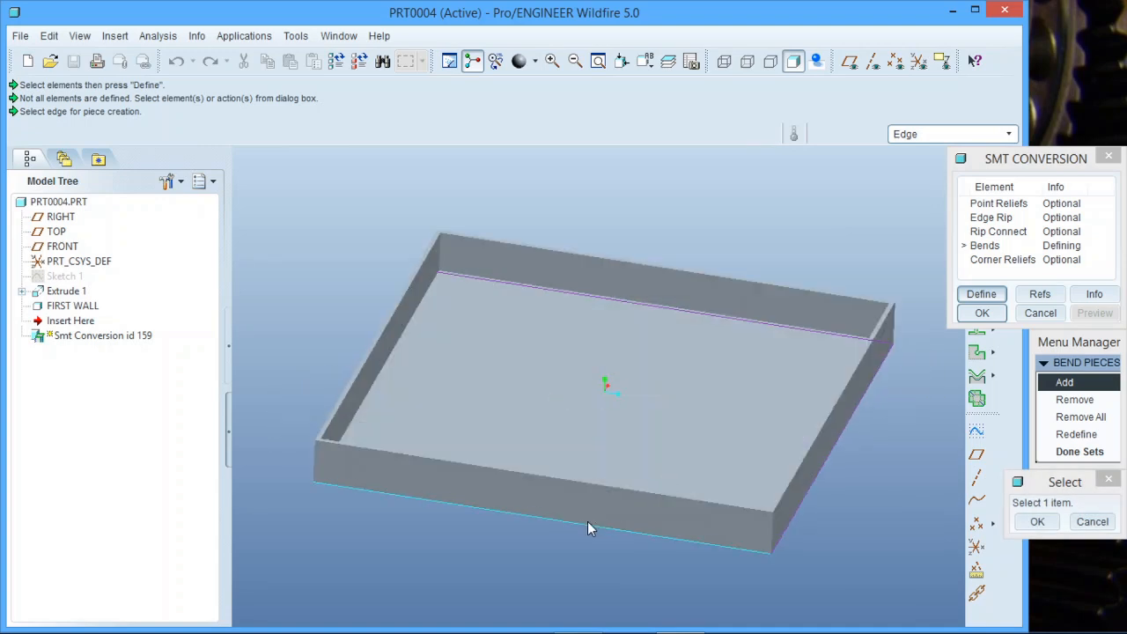
middle_drag(542, 498, 561, 541)
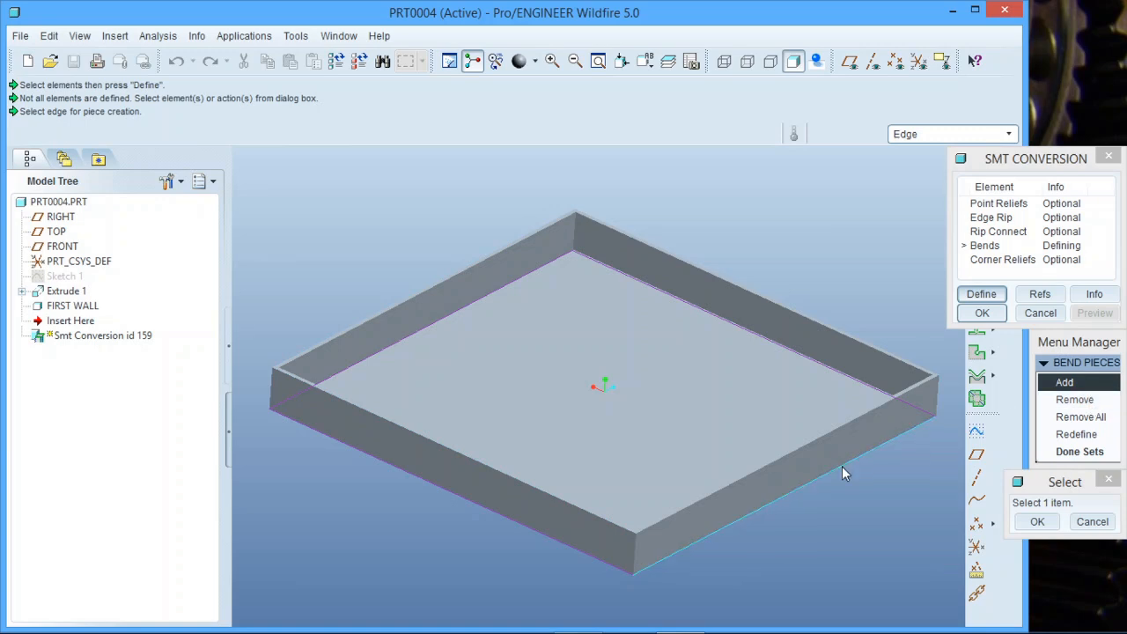
click(744, 521)
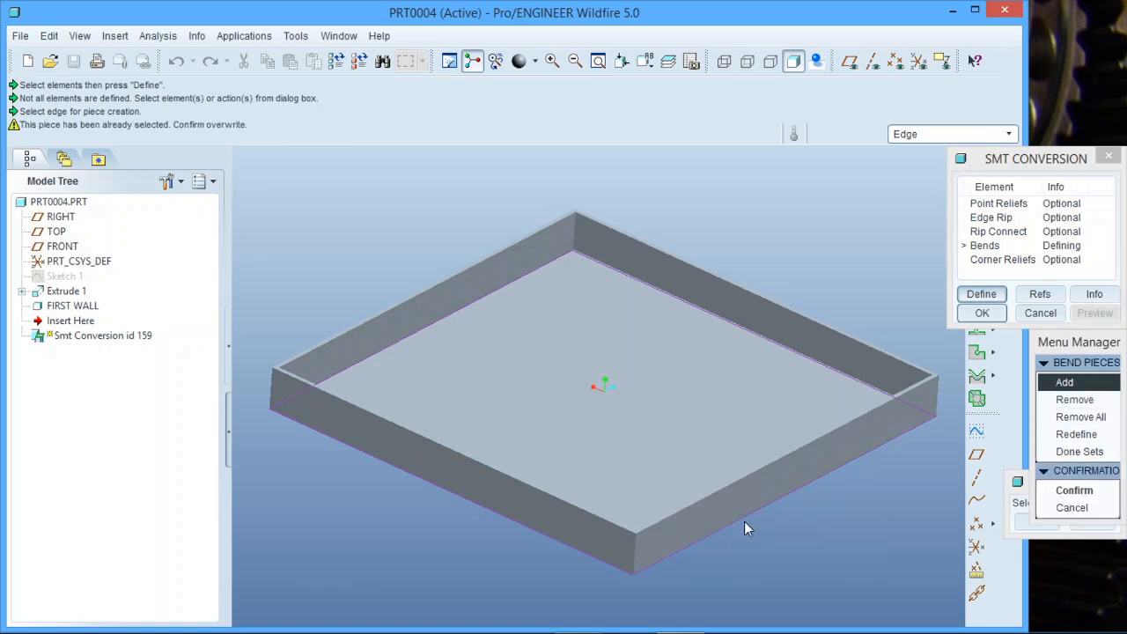
Remove bend piece #3 from the bend pieces.
click(1089, 401)
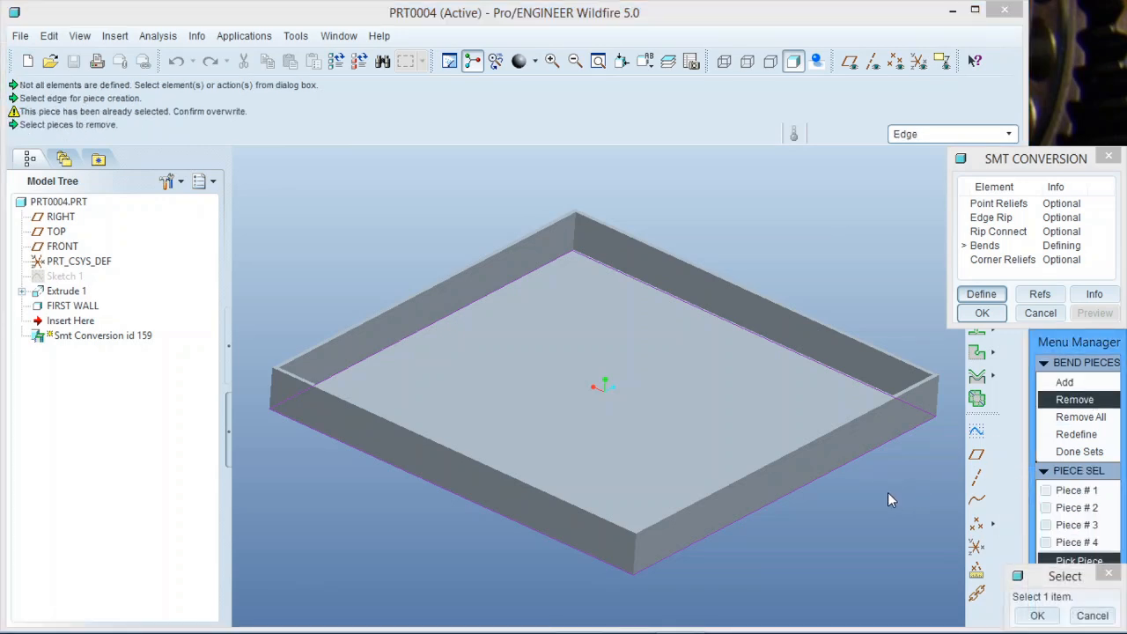
click(829, 467)
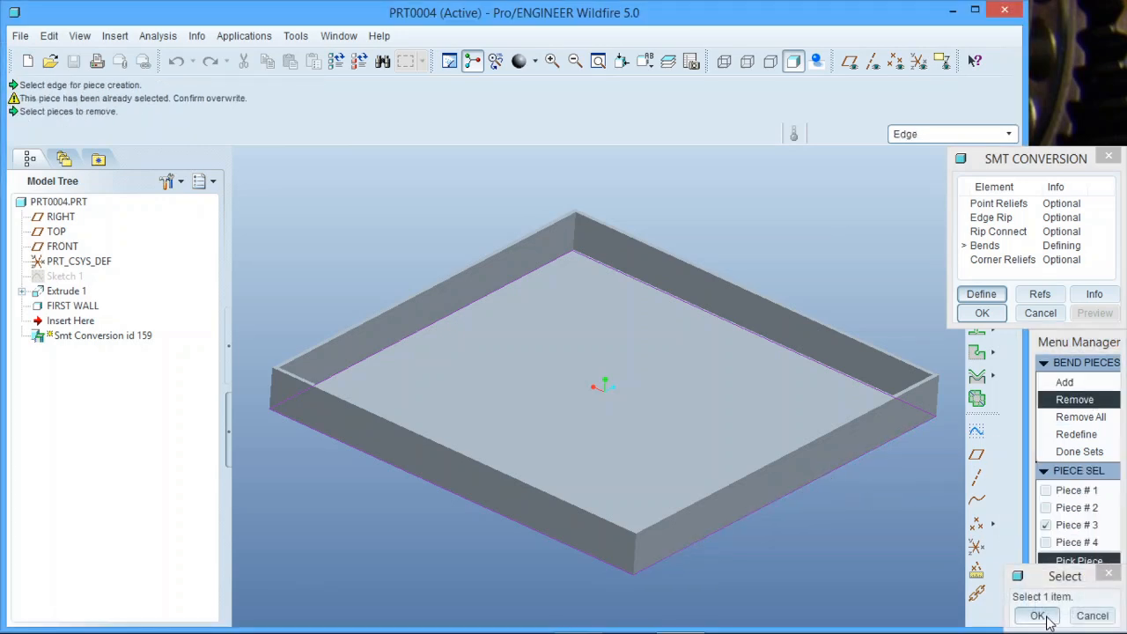
click(1037, 614)
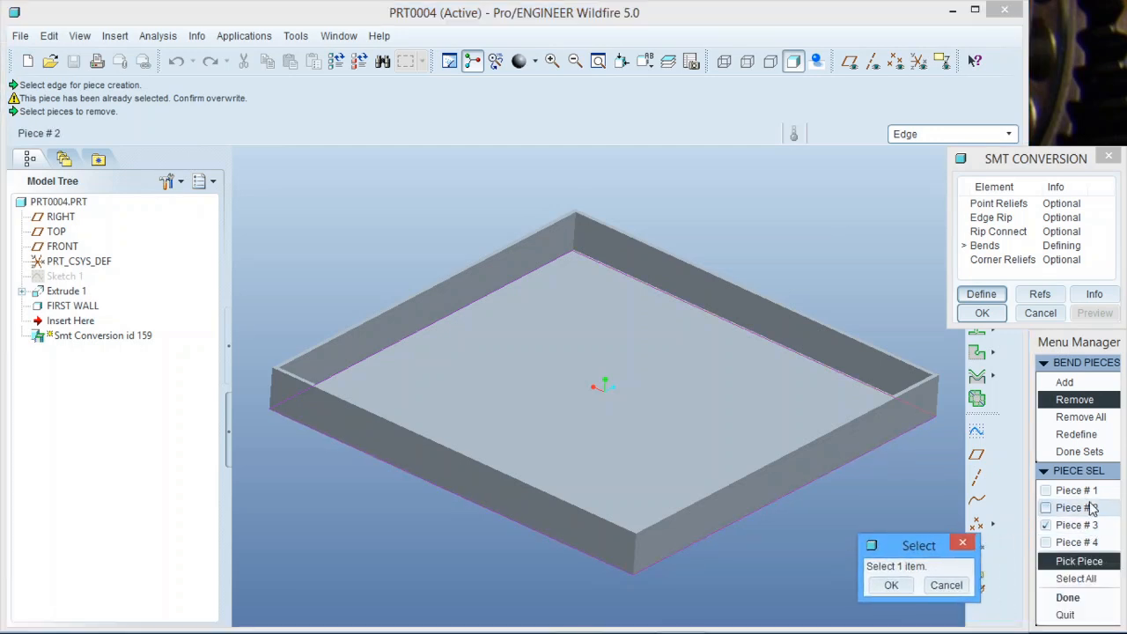
click(1067, 598)
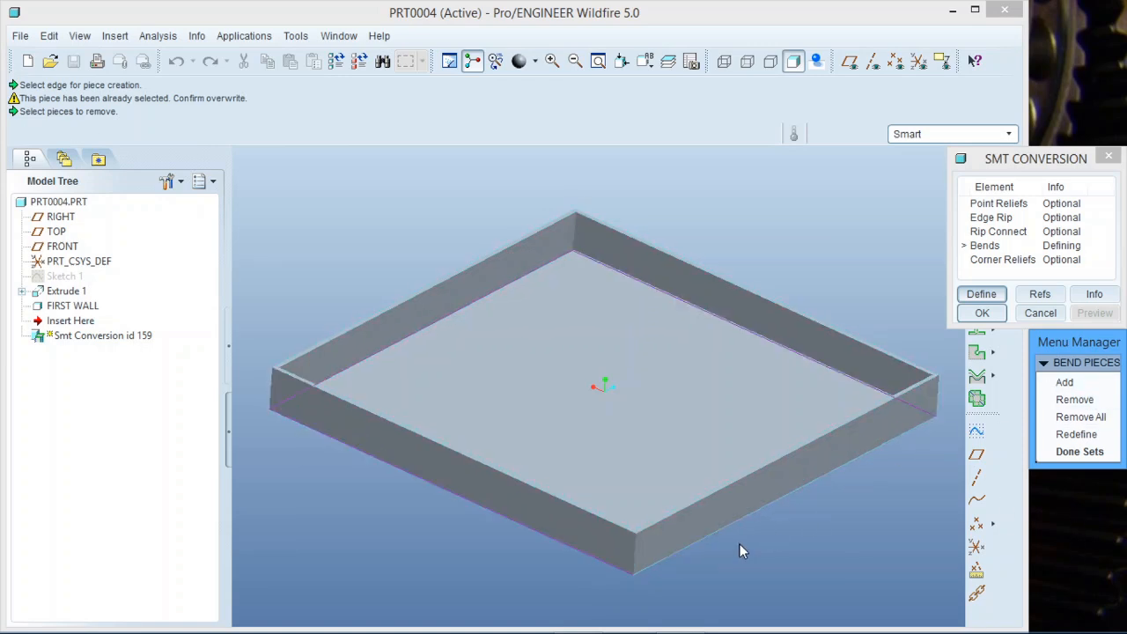
Add the front bottom edge as a bend piece, finish the bend sets and preview the conversion.
click(1096, 386)
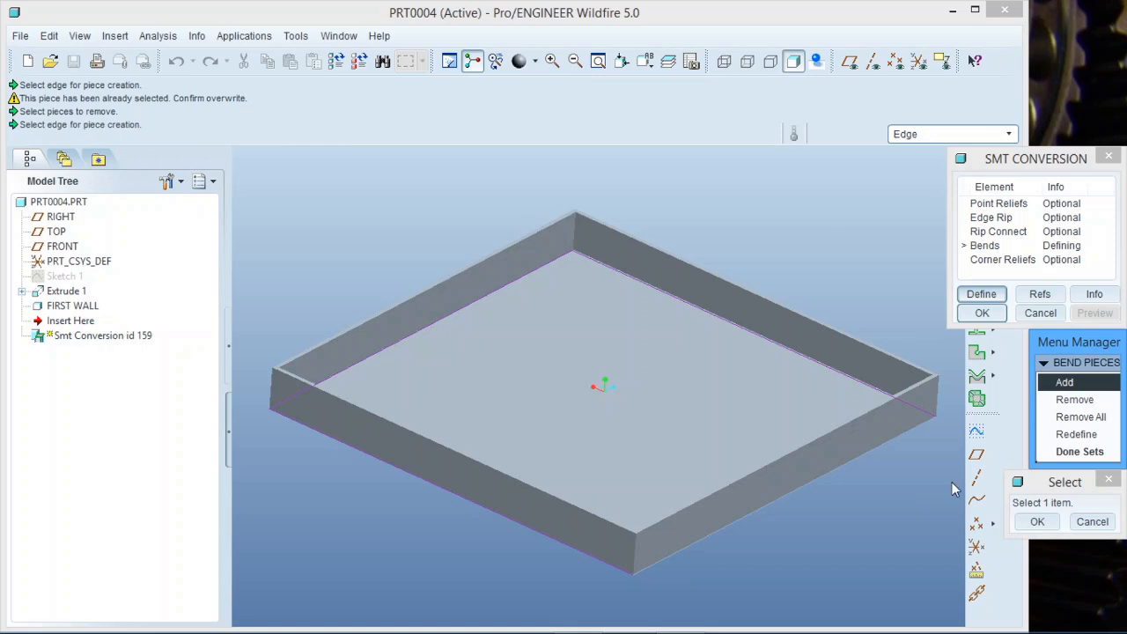
click(817, 482)
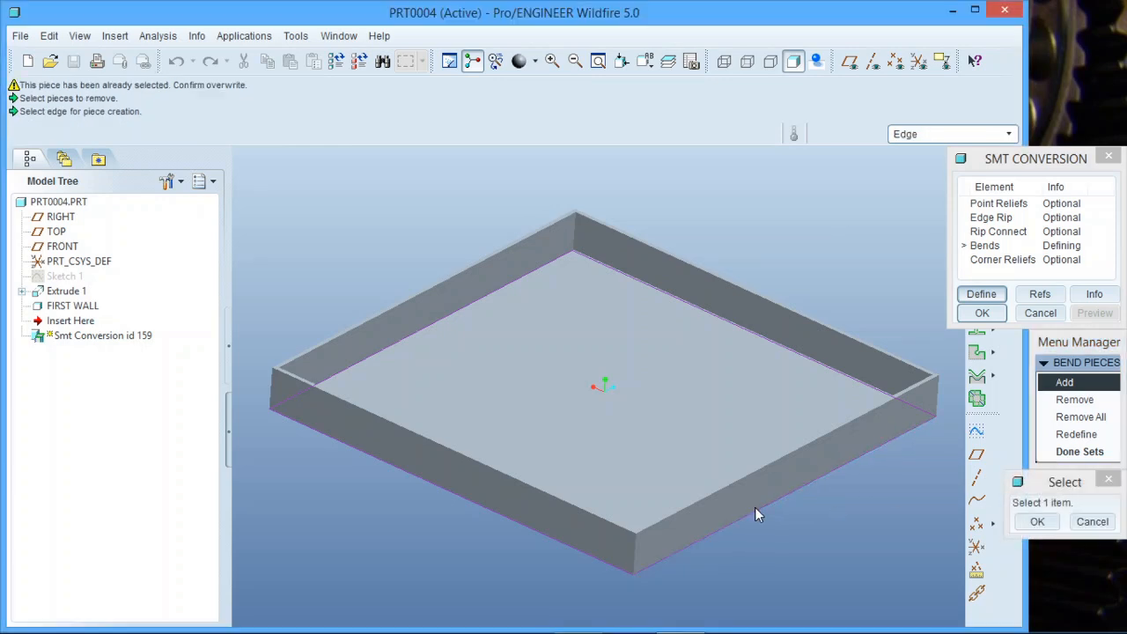
click(1037, 522)
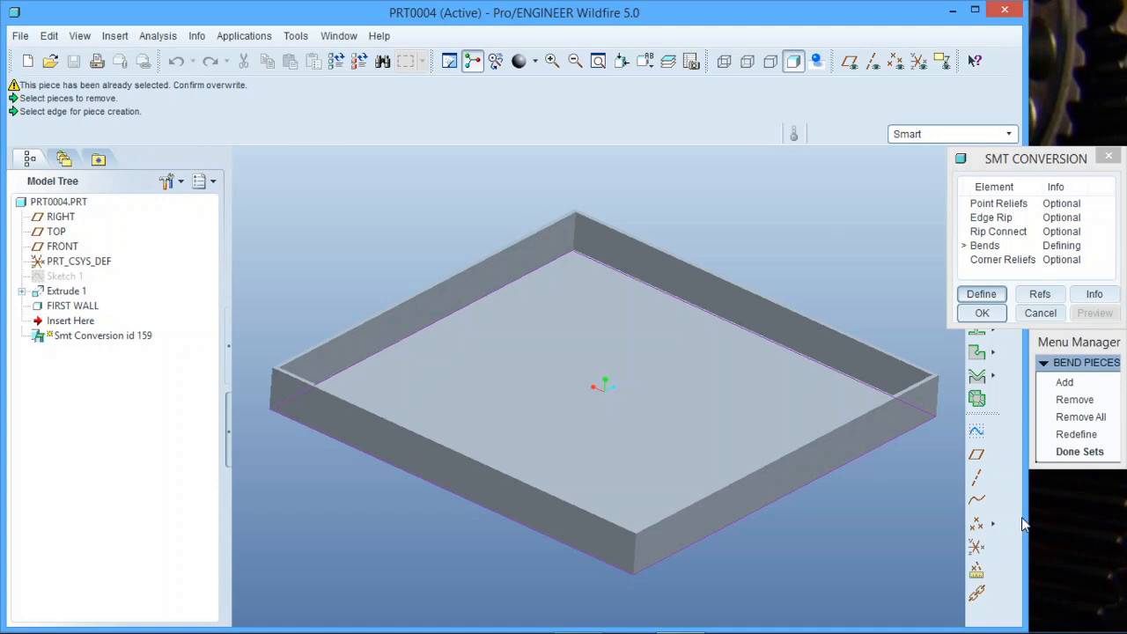
click(1080, 451)
click(1094, 313)
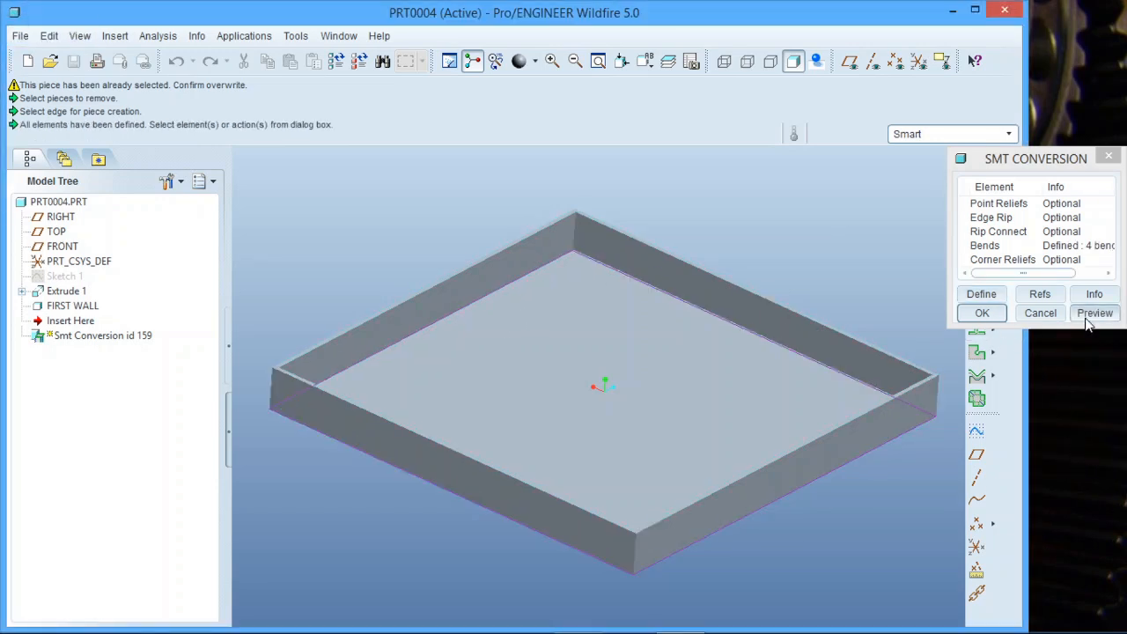
Redefine the Bends element's pieces and finish the bend sets again.
scroll(615, 598, down, 2)
mouse_move(615, 595)
middle_down()
mouse_move(631, 561)
mouse_move(599, 556)
mouse_move(586, 571)
mouse_move(600, 562)
mouse_move(637, 574)
mouse_move(625, 577)
middle_up()
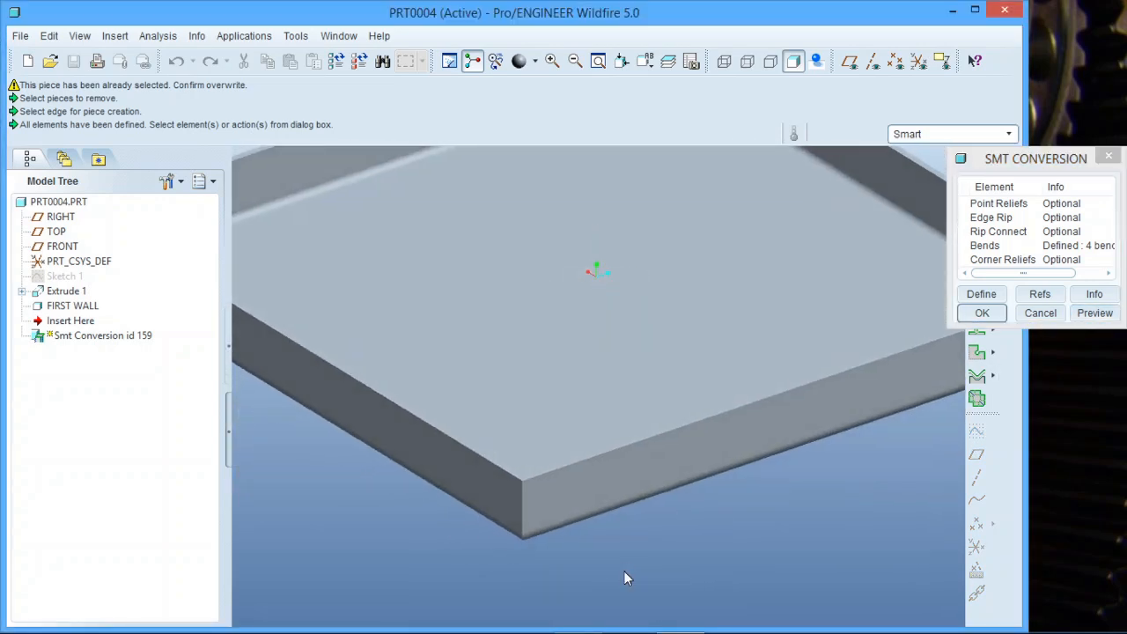
click(1020, 247)
click(1004, 294)
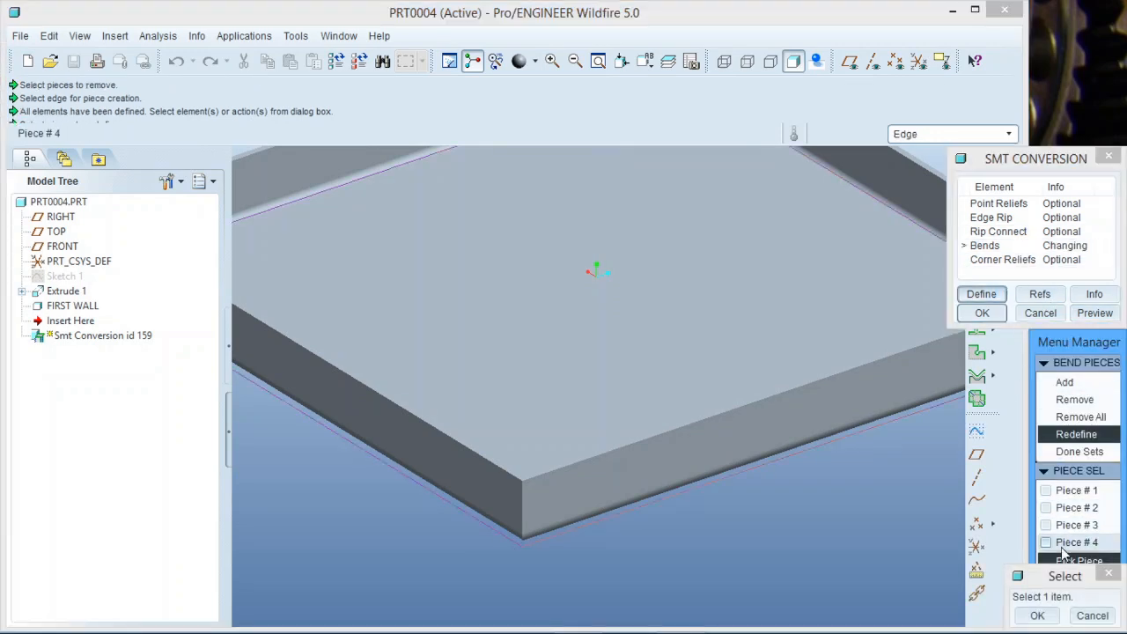
drag(1059, 575, 895, 527)
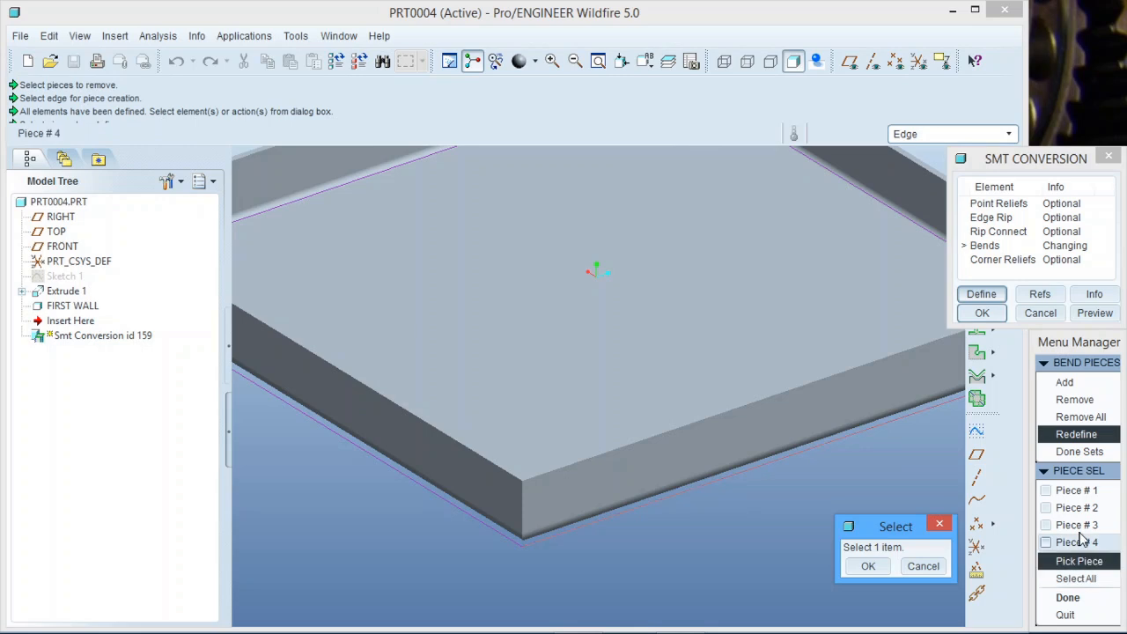
click(1068, 597)
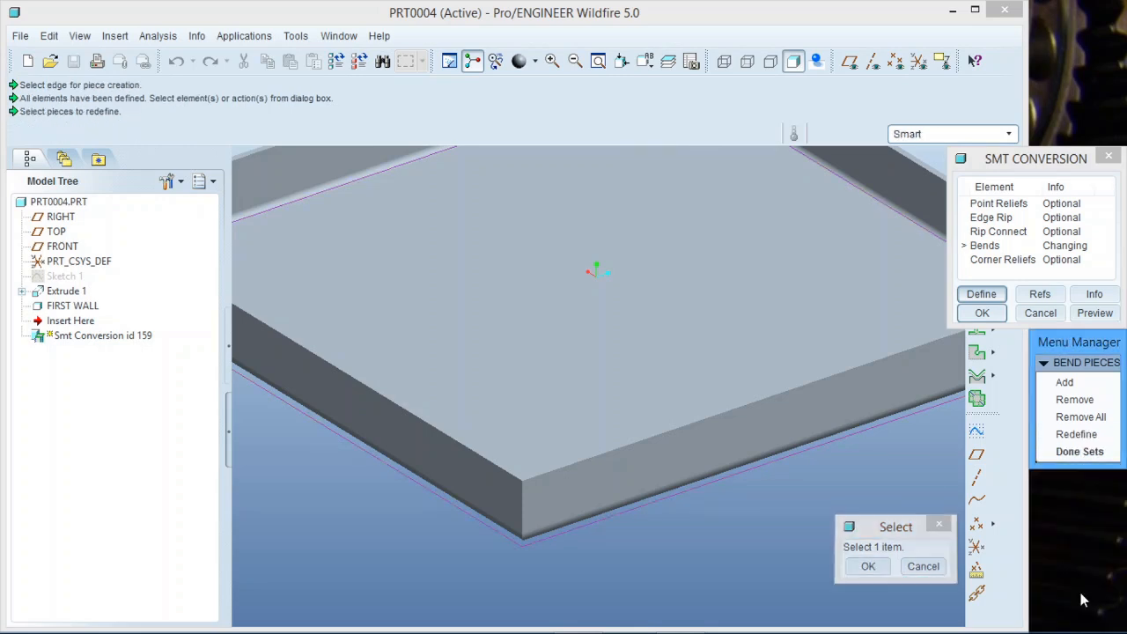
click(1079, 452)
Complete the sheet metal conversion with the defined bends.
scroll(785, 523, down, 5)
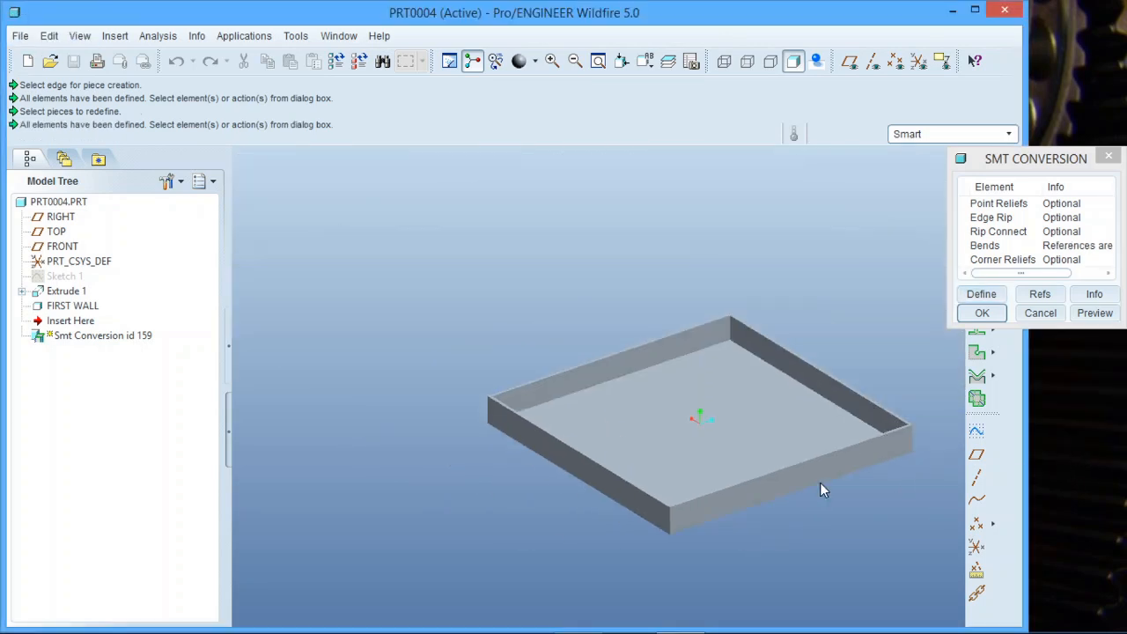
scroll(820, 482, up, 3)
scroll(732, 527, up, 2)
scroll(759, 505, down, 1)
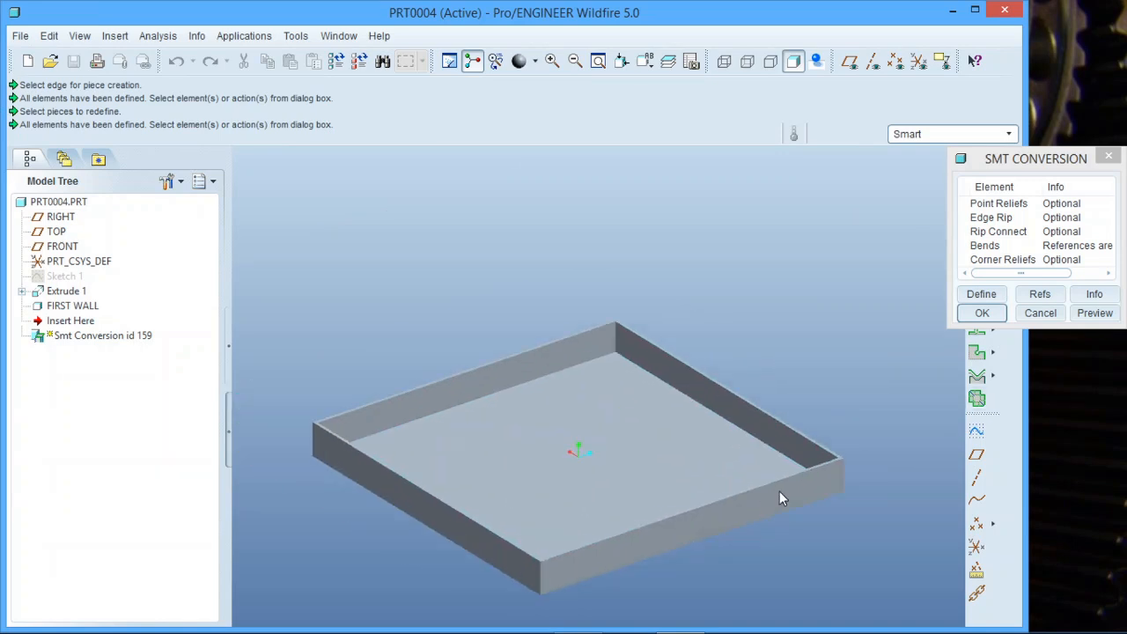
click(982, 313)
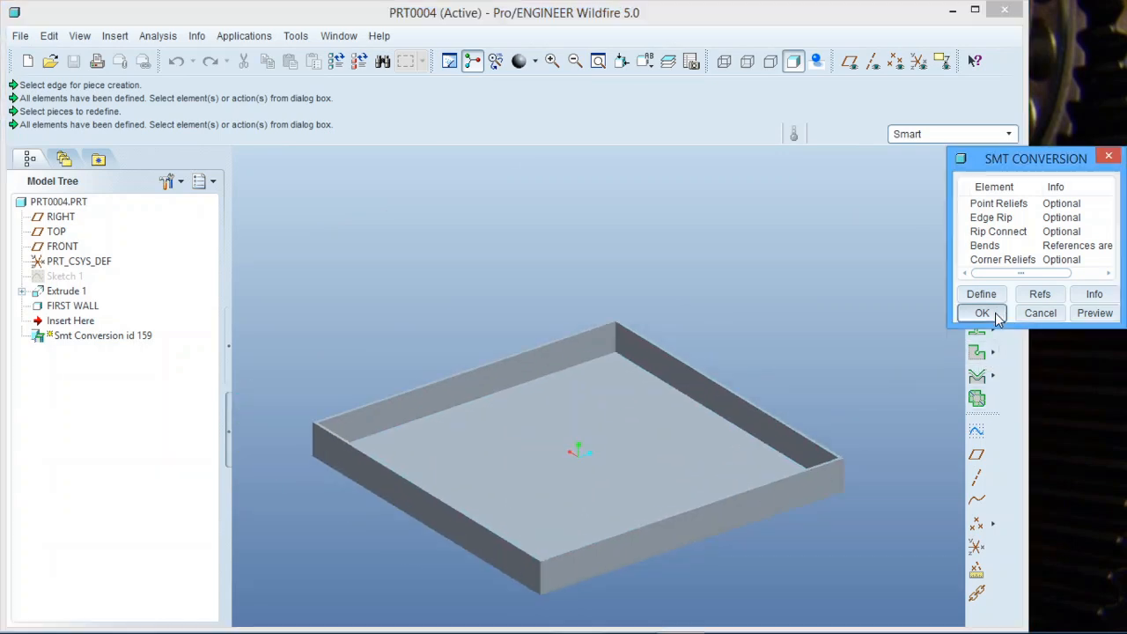
Start another Conversion and begin defining its Edge Rip element.
click(888, 335)
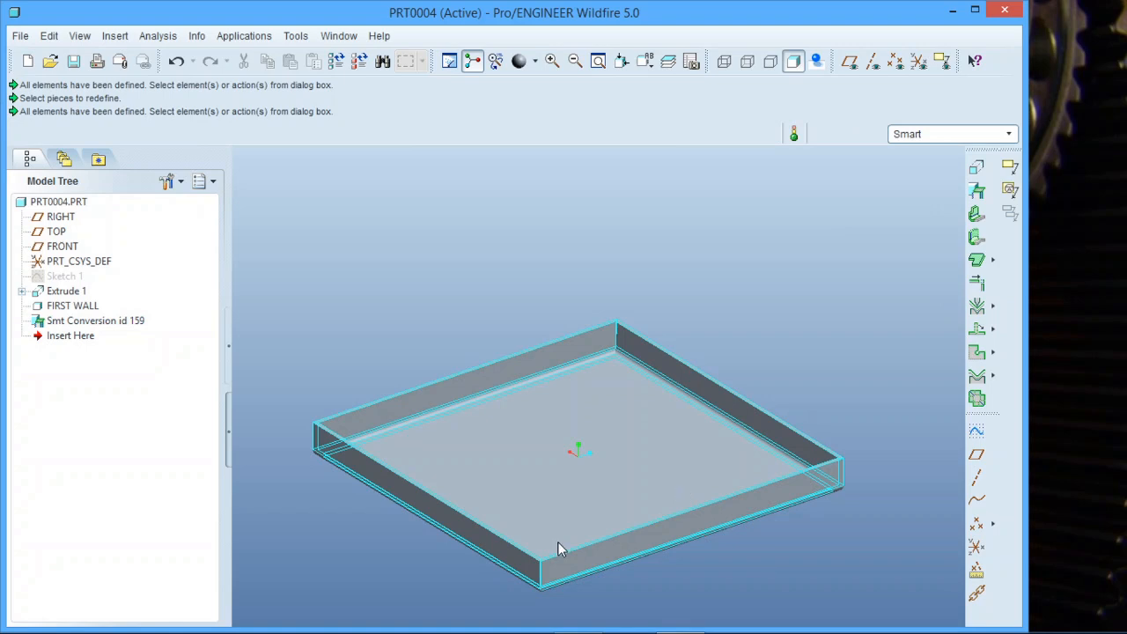
mouse_move(548, 551)
middle_down()
mouse_move(558, 501)
mouse_move(581, 473)
mouse_move(564, 499)
mouse_move(574, 557)
middle_up()
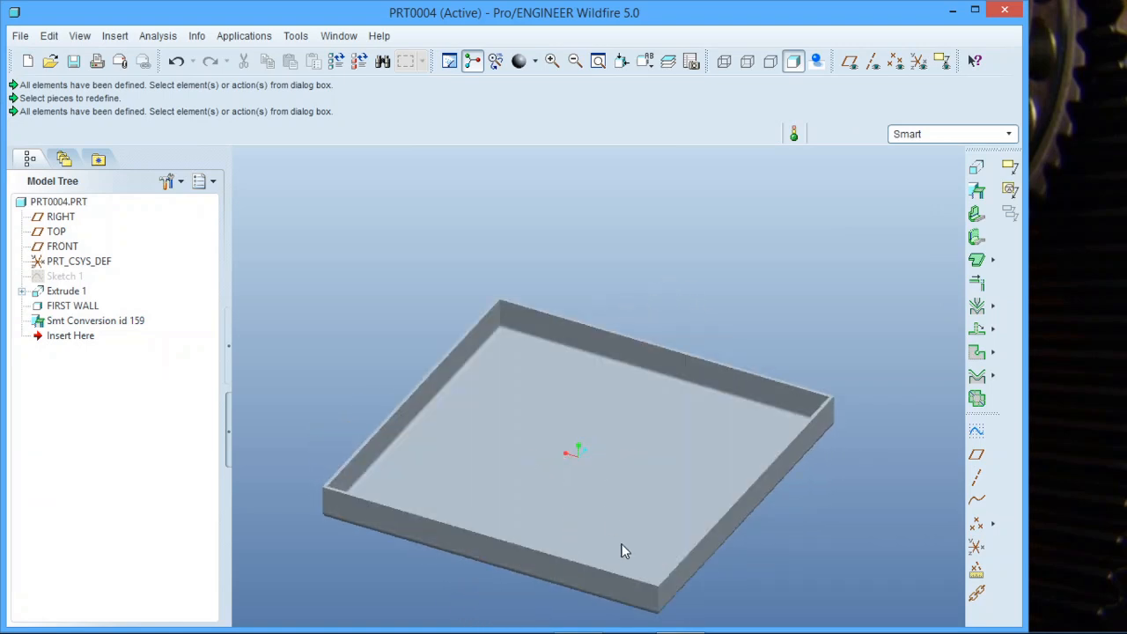
scroll(623, 552, up, 5)
scroll(648, 542, down, 6)
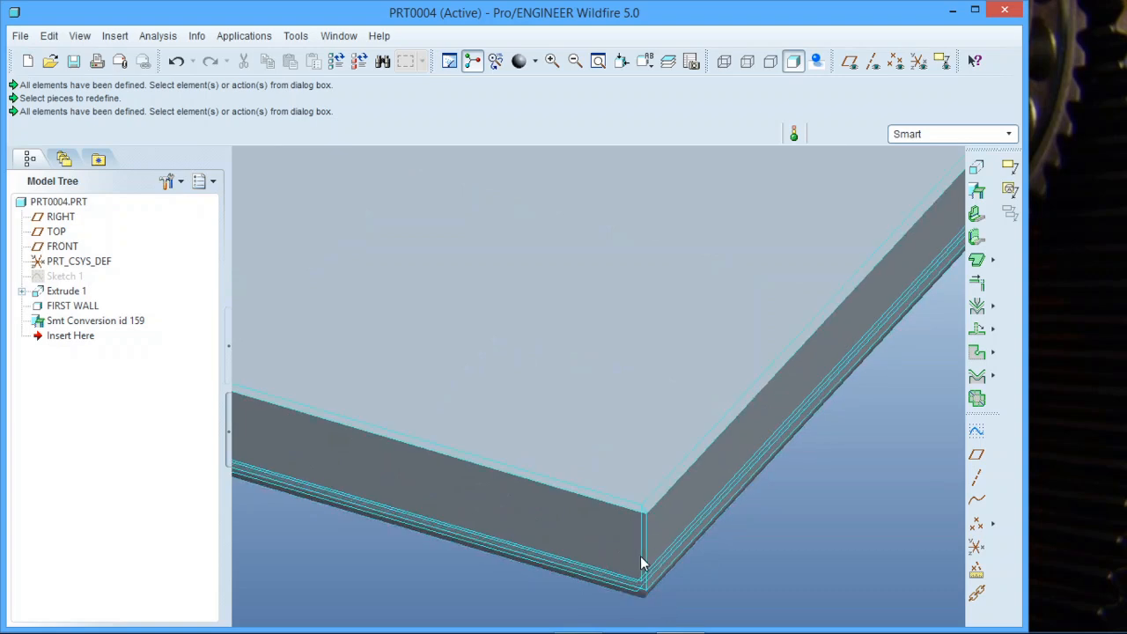
click(978, 192)
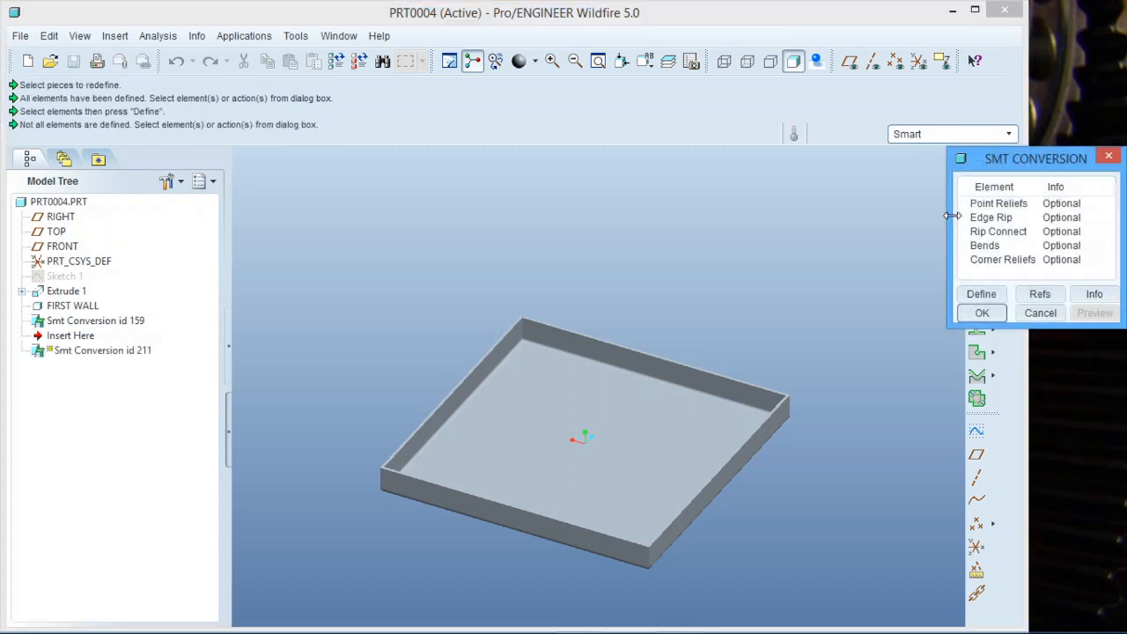
click(986, 218)
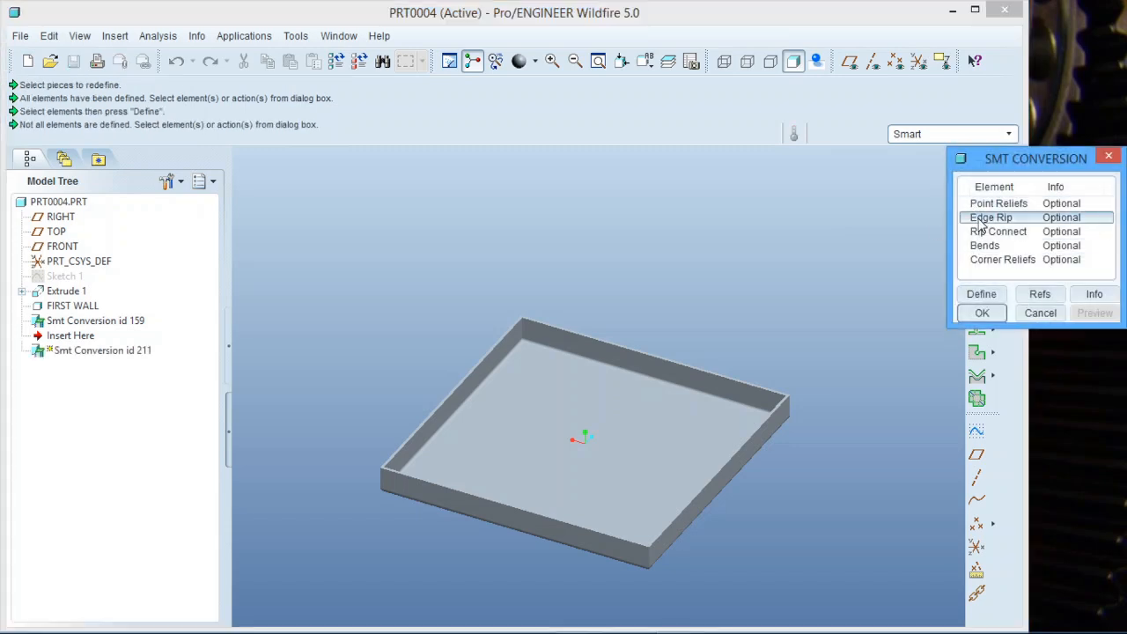
click(982, 294)
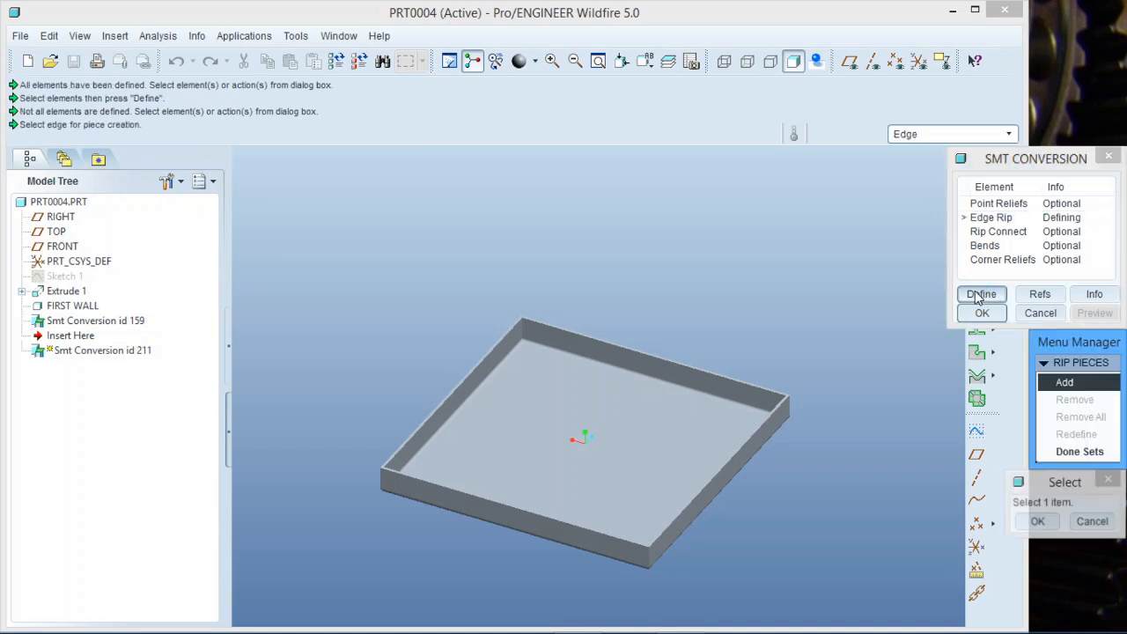
Select the tray's four vertical corner edges as Edge Rip pieces and finish the rip sets.
click(792, 402)
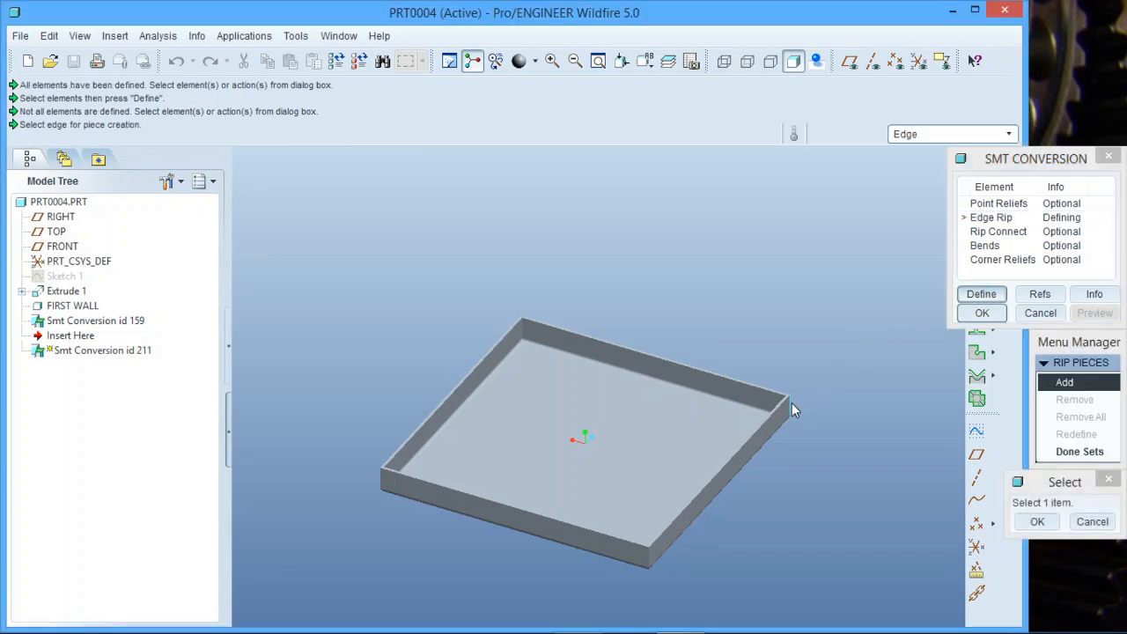
click(647, 560)
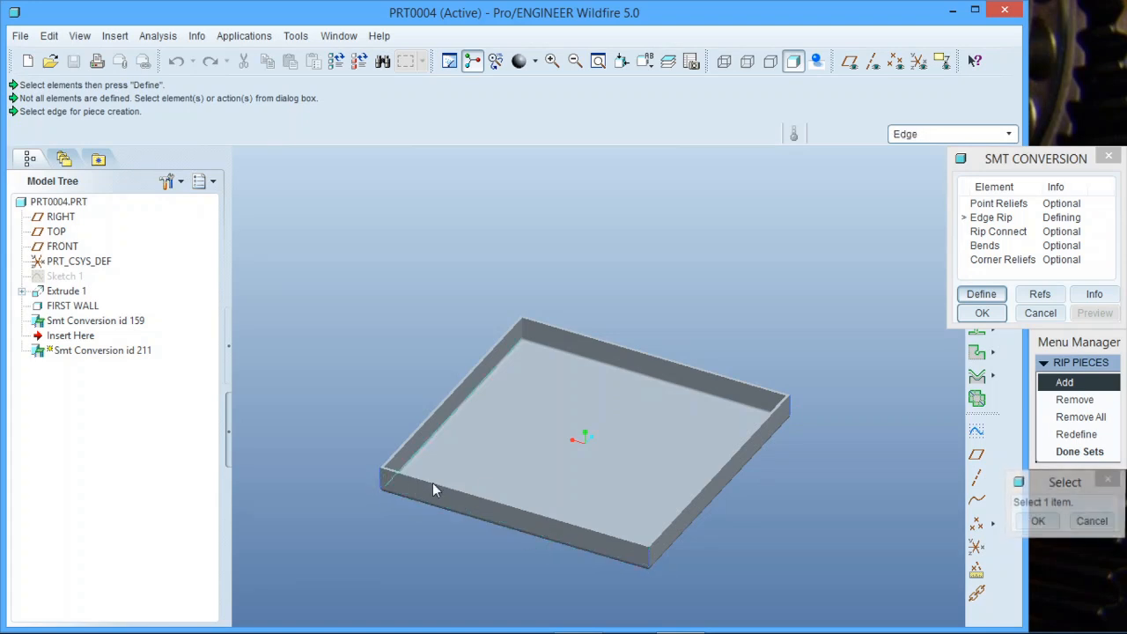
middle_drag(432, 485, 676, 461)
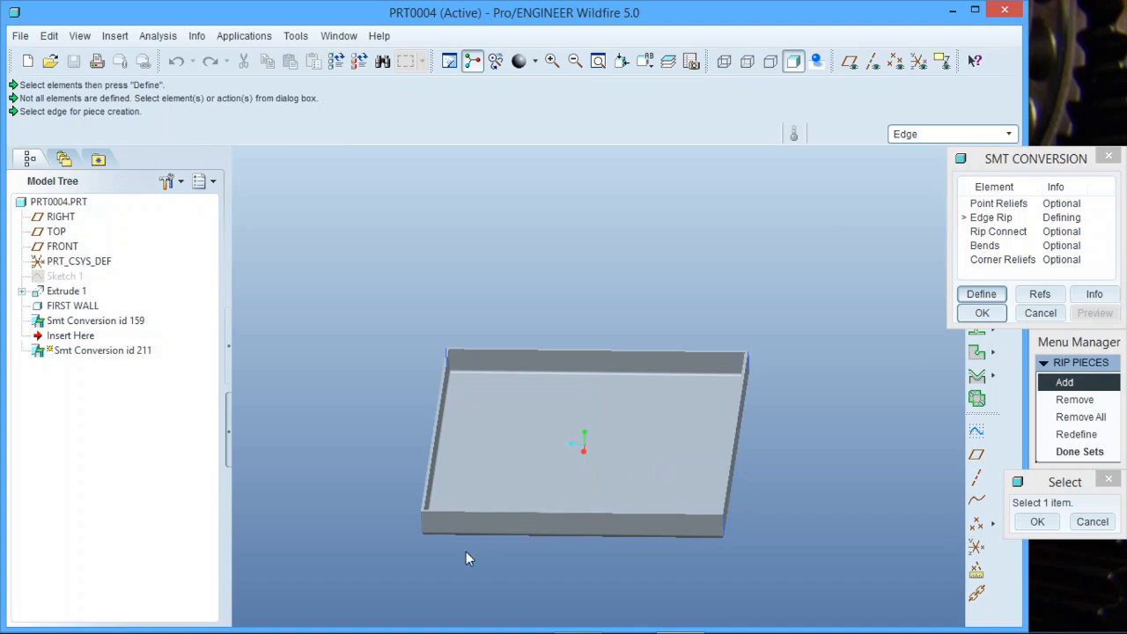
scroll(432, 544, down, 3)
click(410, 505)
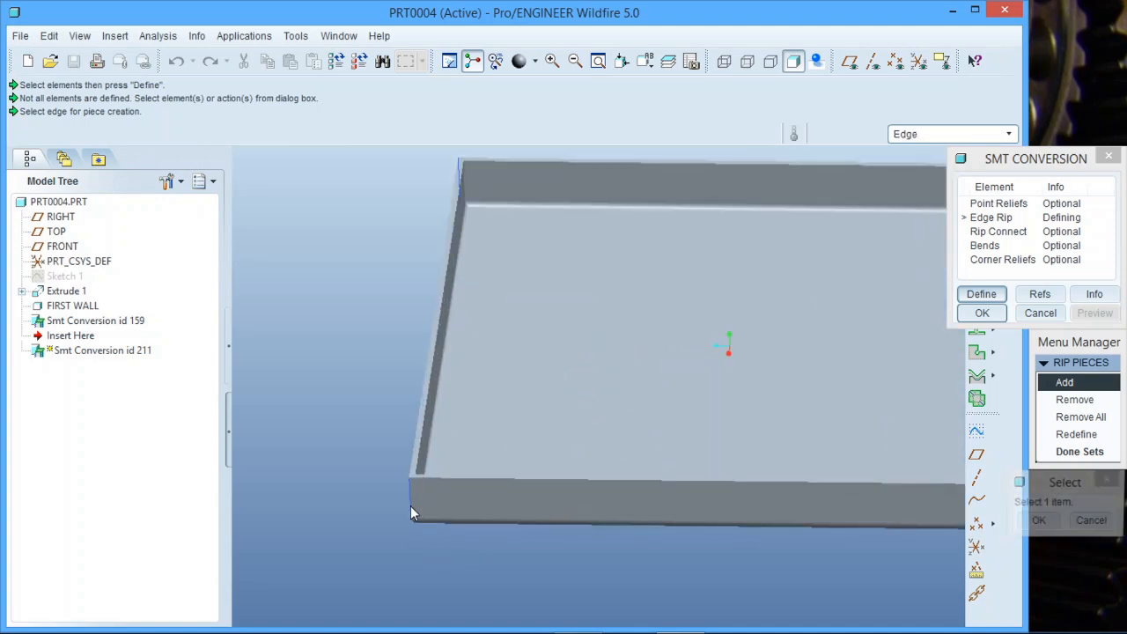
scroll(349, 497, up, 4)
middle_drag(431, 465, 517, 502)
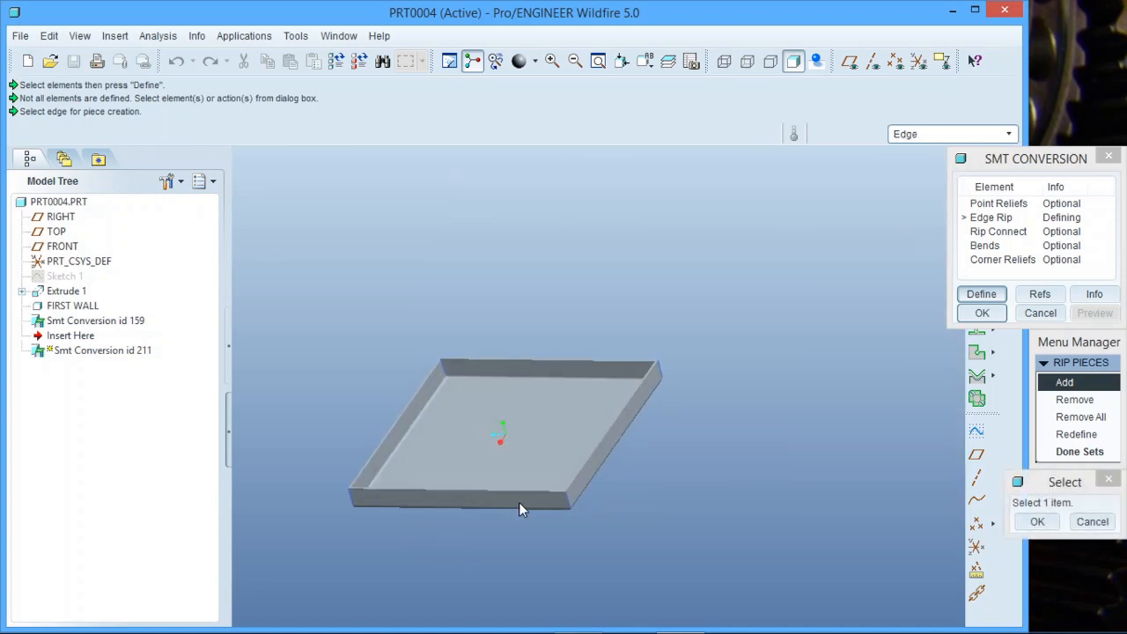
scroll(636, 508, up, 4)
scroll(652, 508, down, 4)
scroll(762, 427, down, 2)
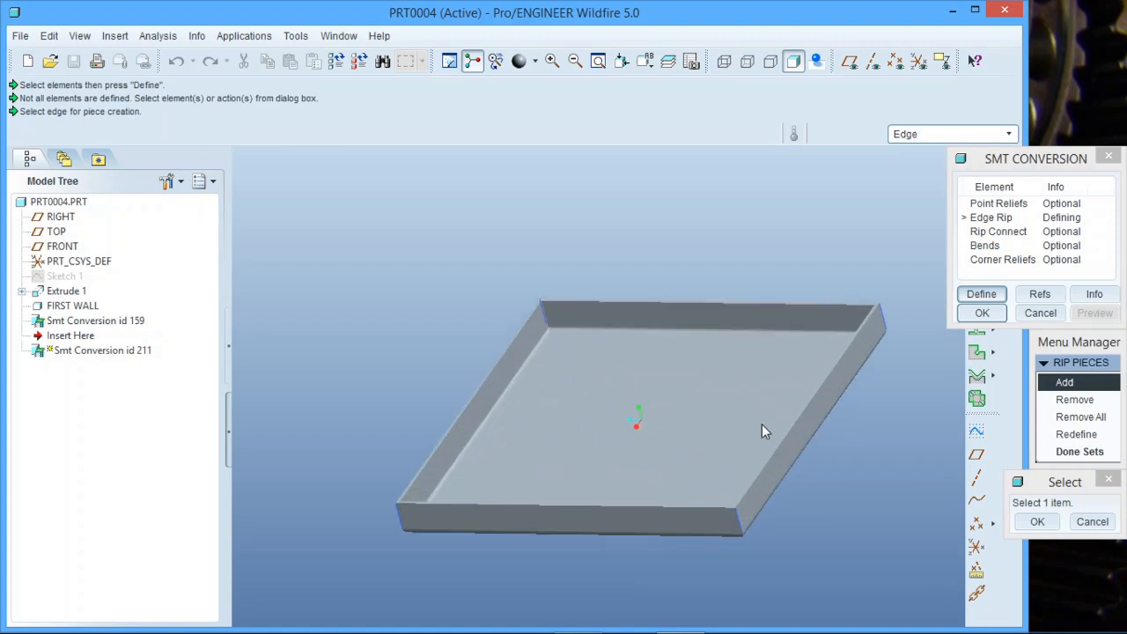
click(1040, 521)
click(1082, 451)
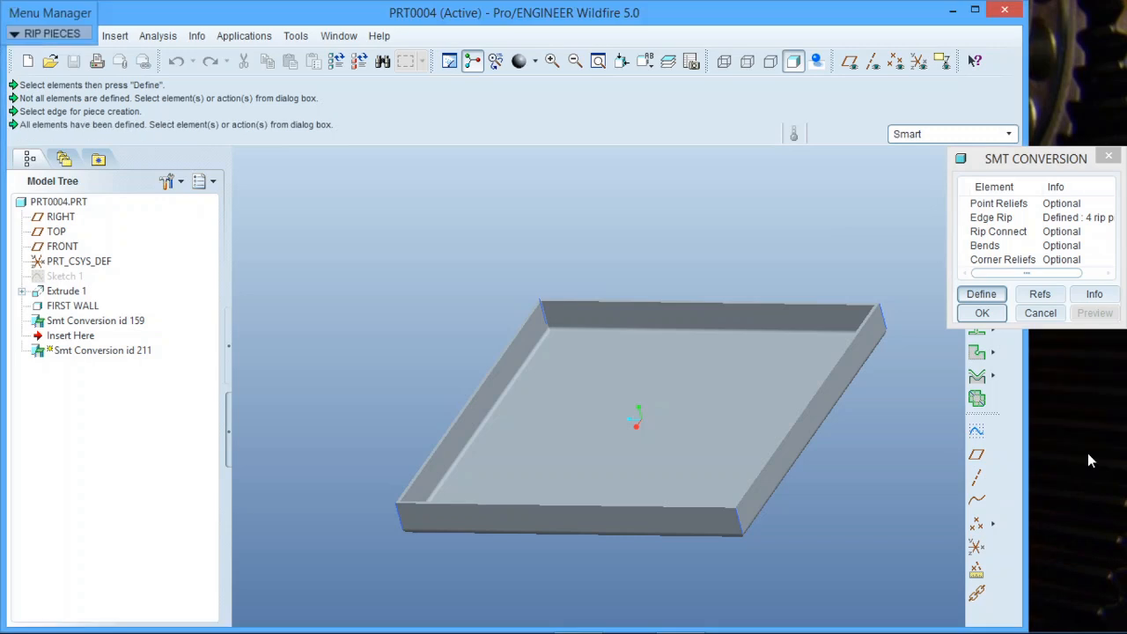
Preview the conversion with the edge rips and complete it.
click(1094, 312)
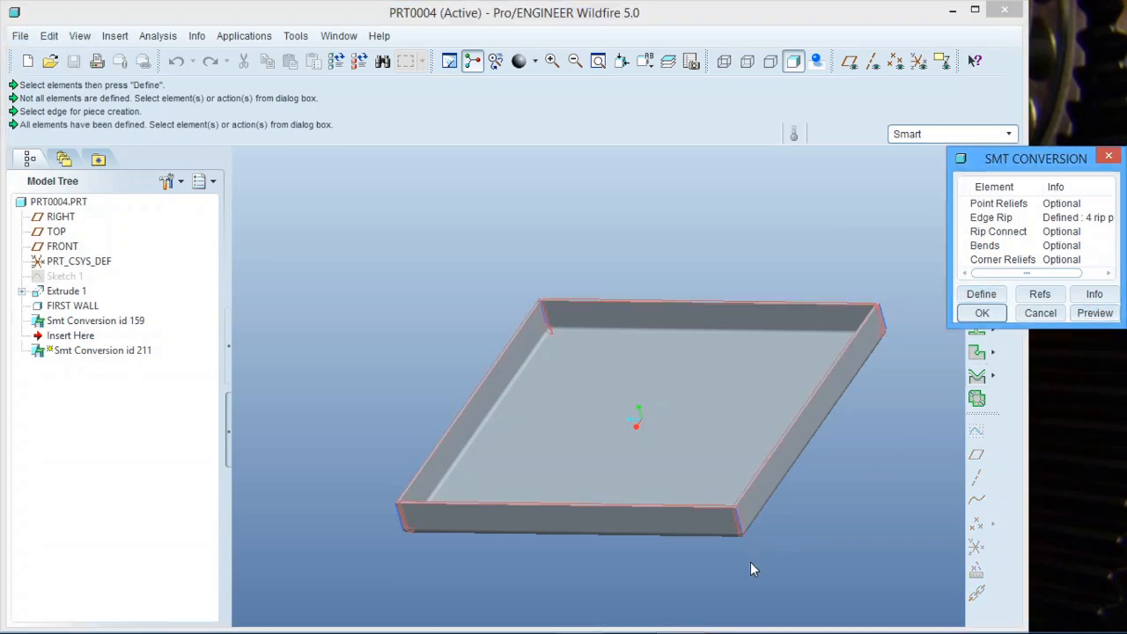
scroll(753, 512, down, 5)
scroll(752, 512, down, 2)
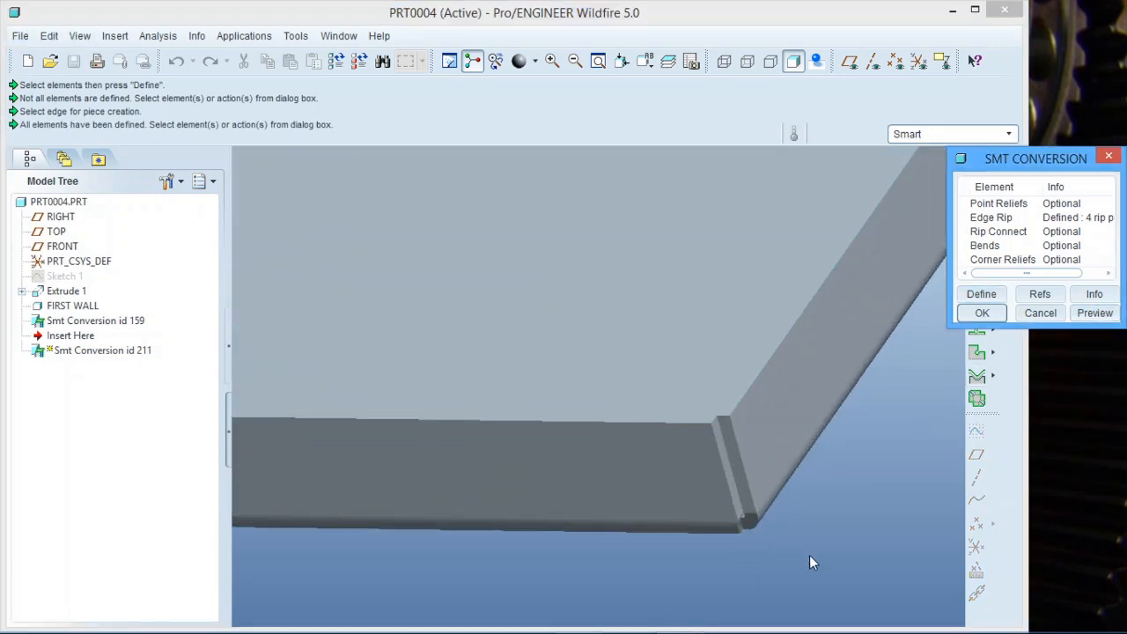
scroll(754, 496, up, 6)
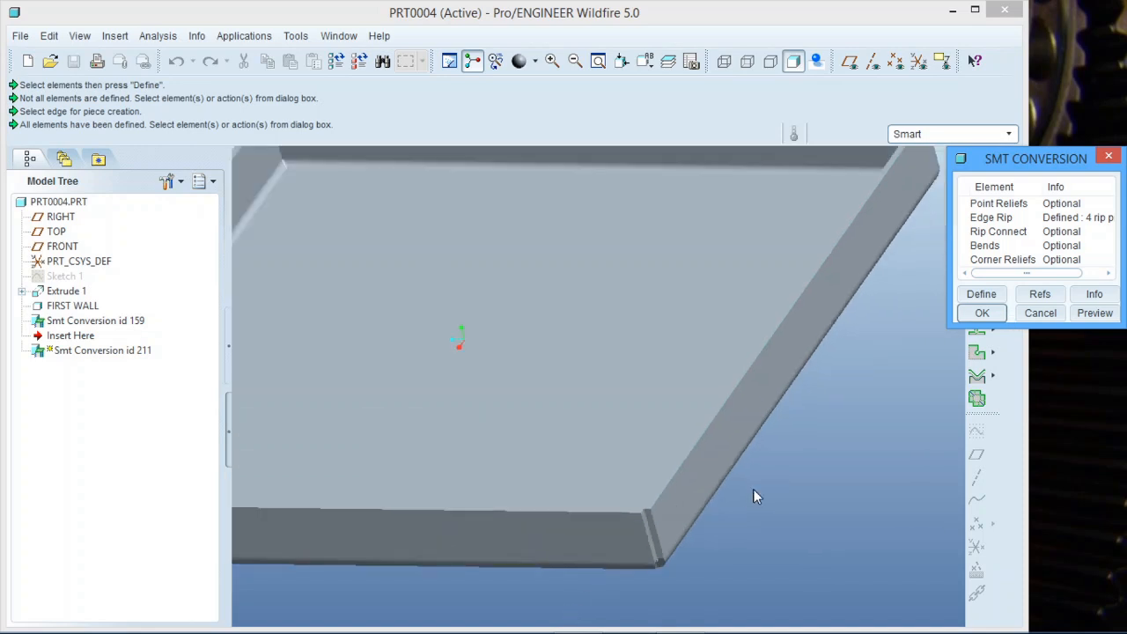
click(982, 313)
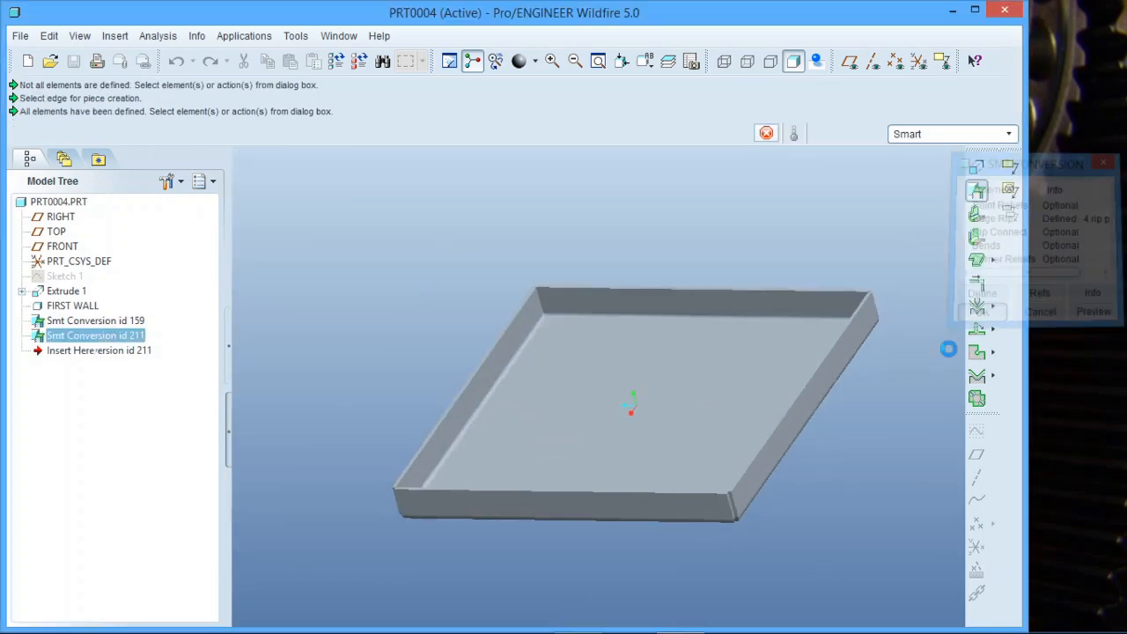
Undo the edge rip conversion.
mouse_move(682, 437)
middle_down()
mouse_move(733, 430)
mouse_move(652, 411)
mouse_move(639, 432)
mouse_move(678, 411)
mouse_move(681, 421)
middle_up()
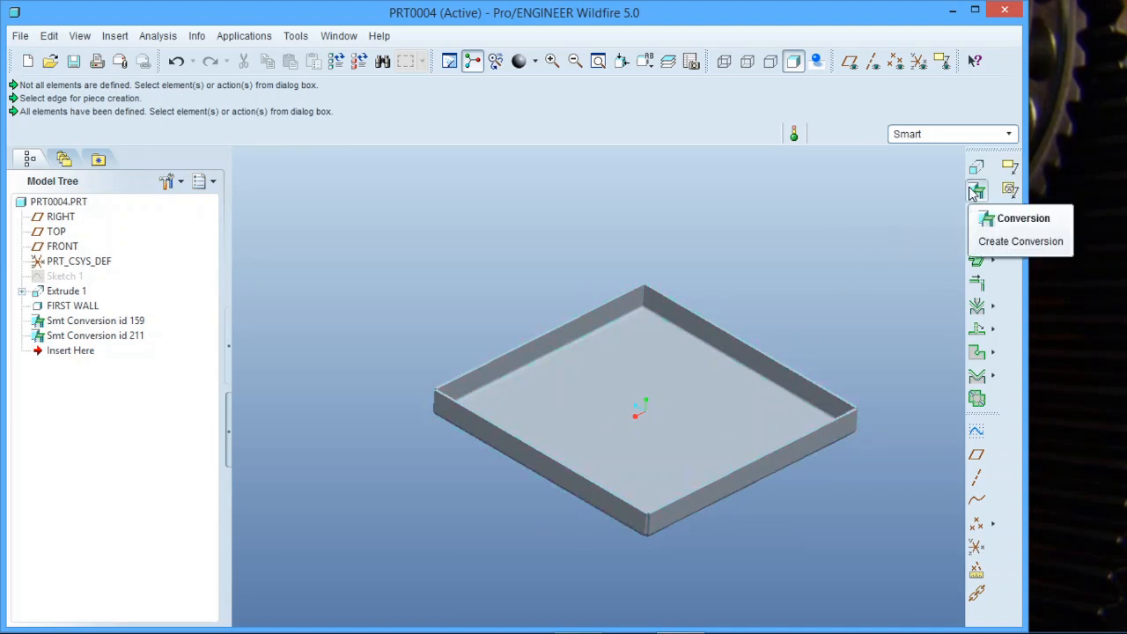
click(176, 60)
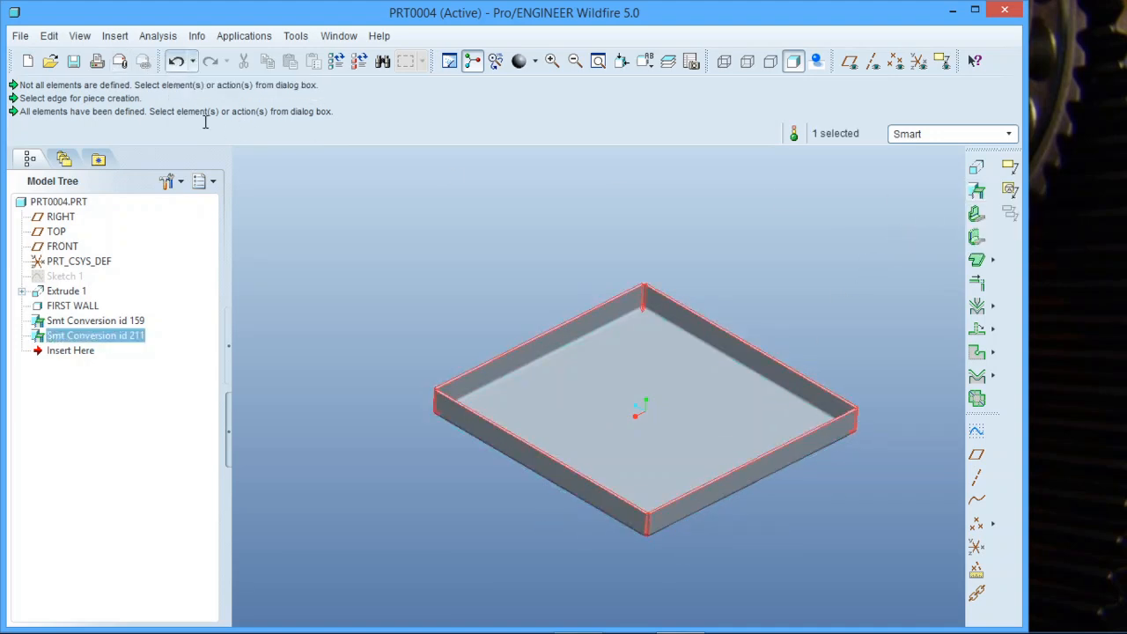
click(176, 61)
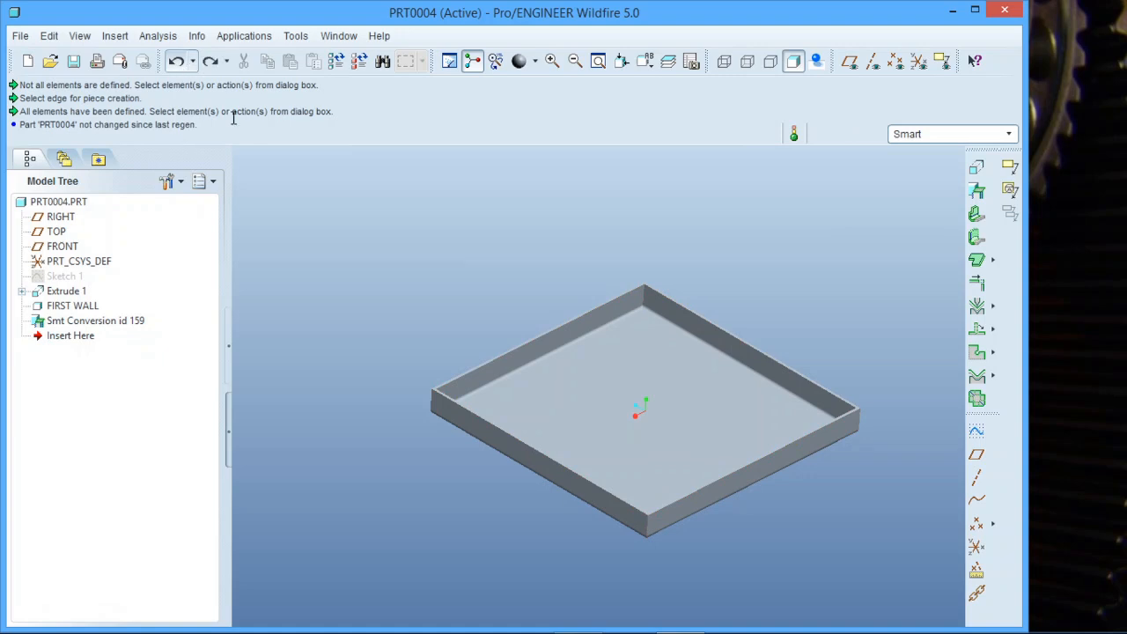
Start a Rip feature using the Edge Rip option.
click(992, 354)
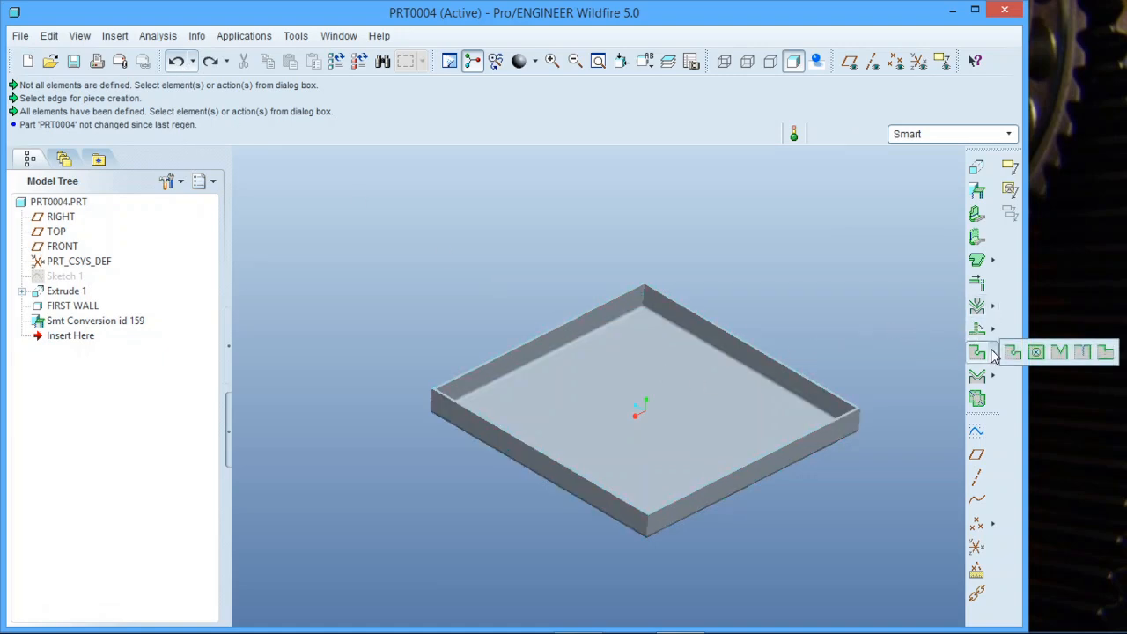
click(1083, 353)
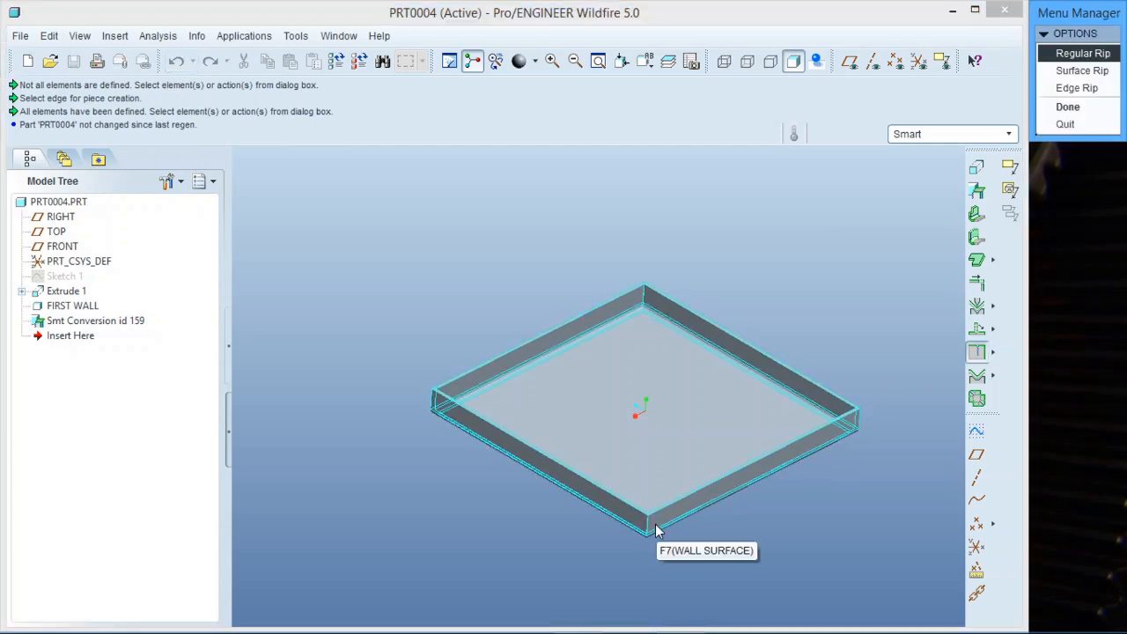
scroll(653, 531, up, 3)
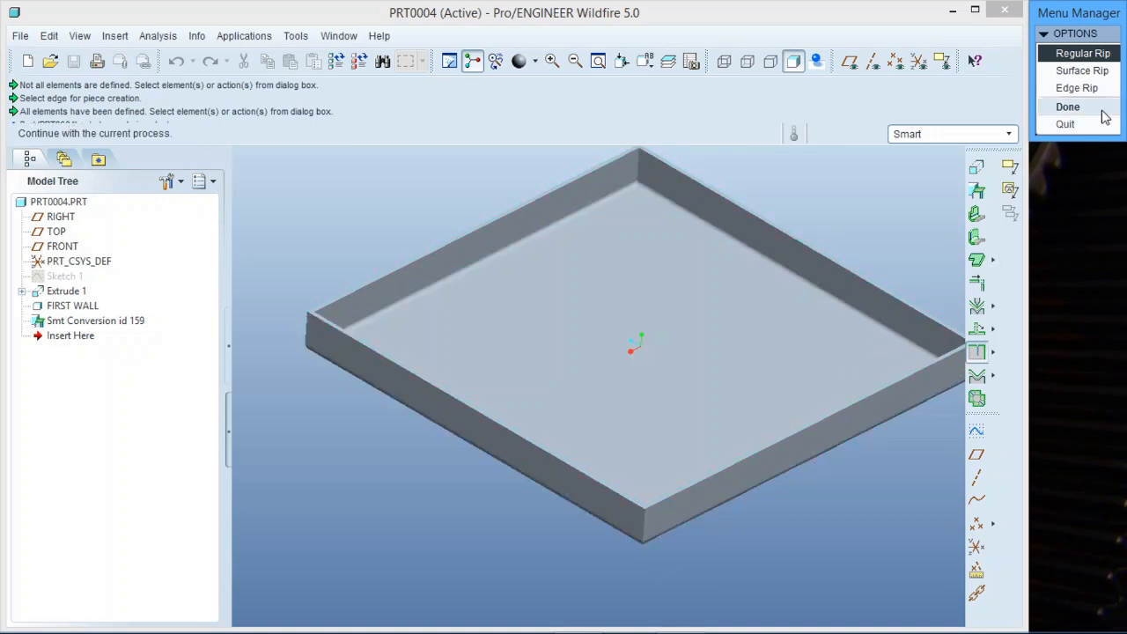
click(1077, 88)
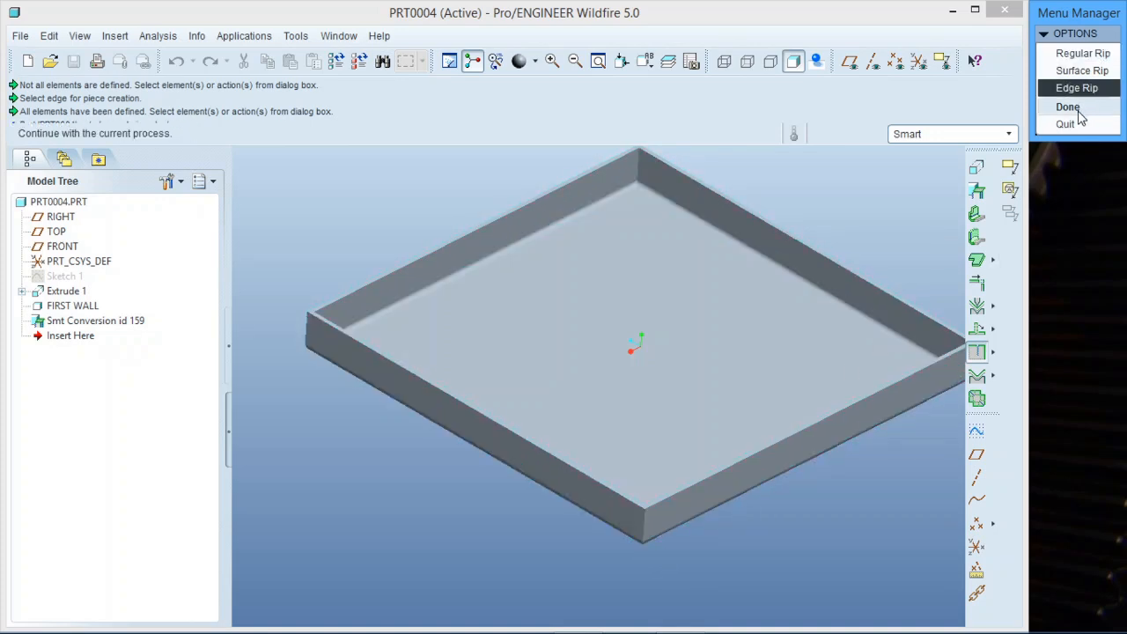
click(1069, 107)
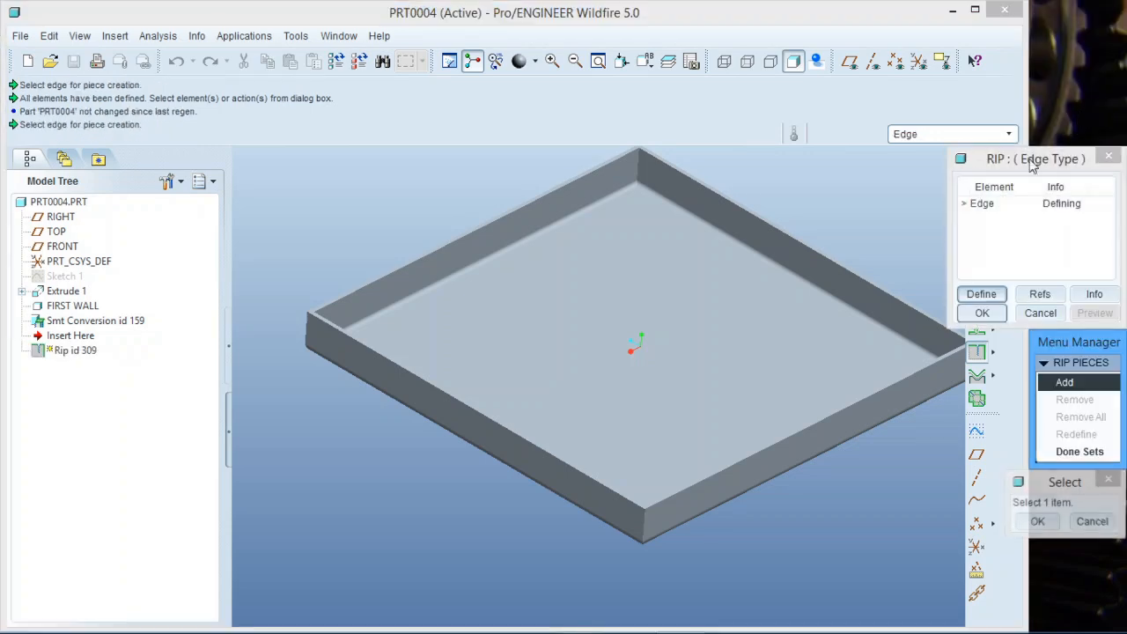
Pick the four vertical corner edges of the tray as rip pieces and finish the rip sets.
click(648, 522)
scroll(554, 546, down, 3)
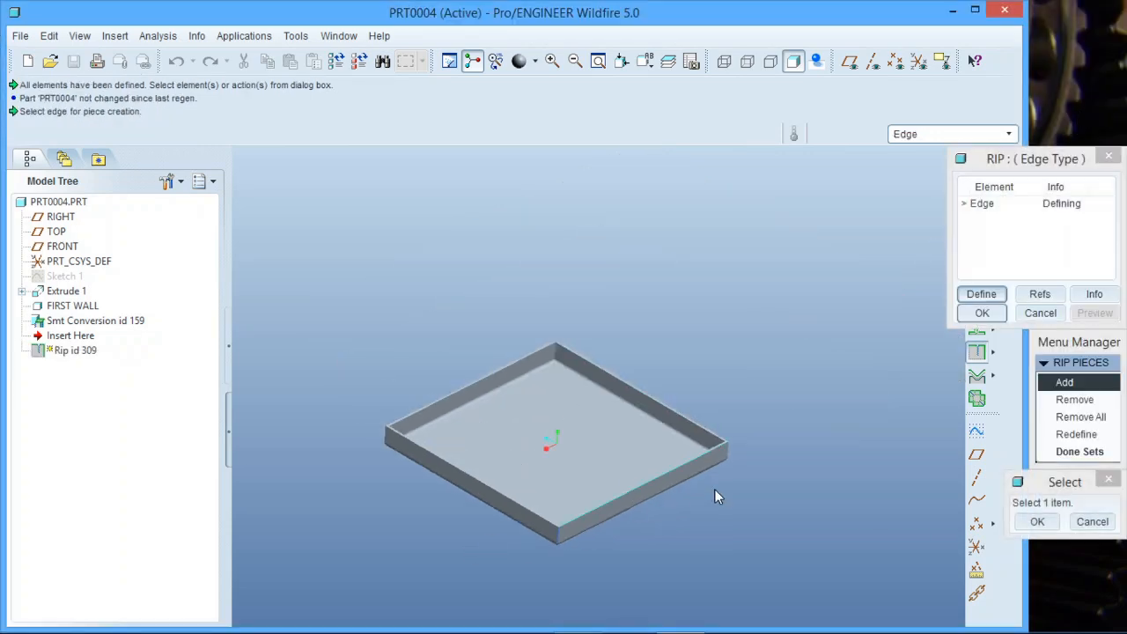
click(731, 446)
scroll(733, 452, up, 5)
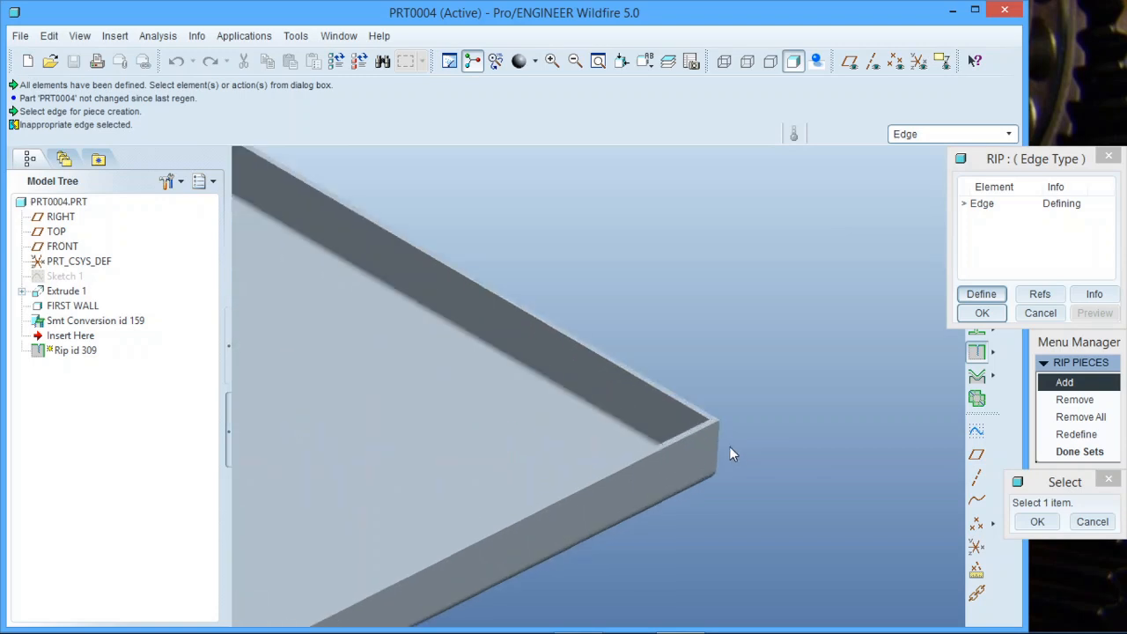
scroll(850, 415, down, 5)
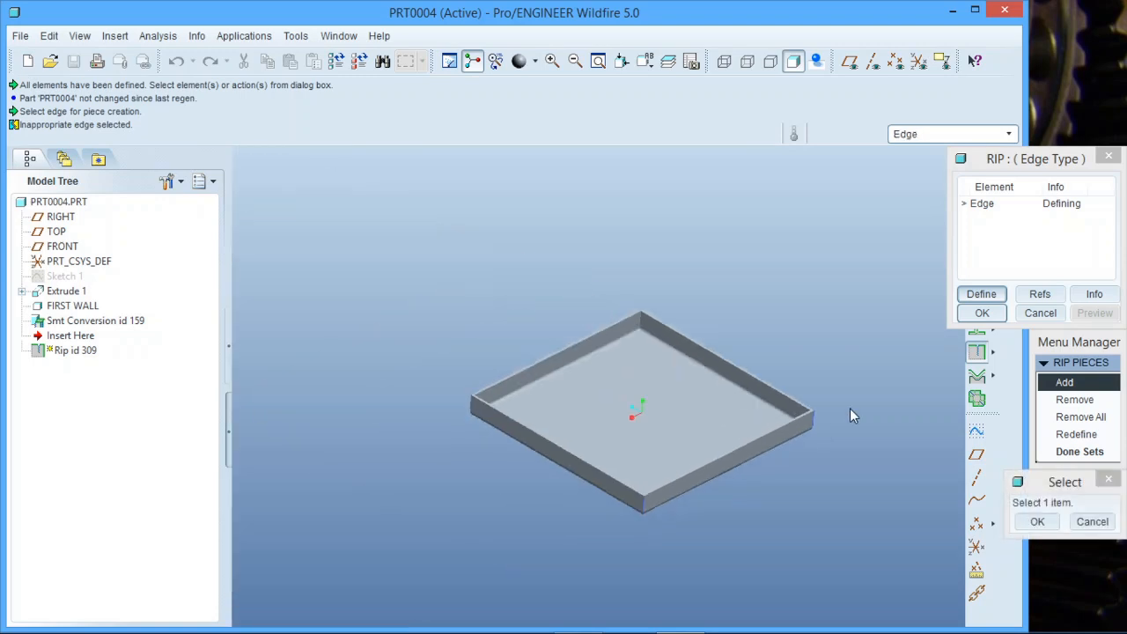
scroll(462, 388, up, 5)
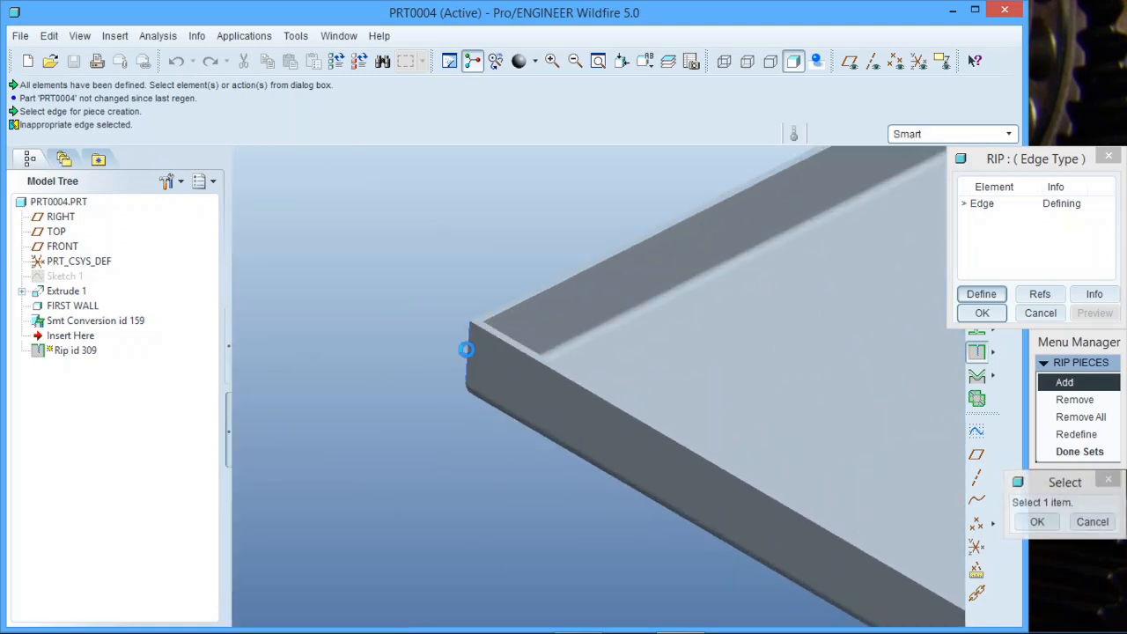
scroll(321, 494, down, 5)
middle_drag(321, 494, 620, 344)
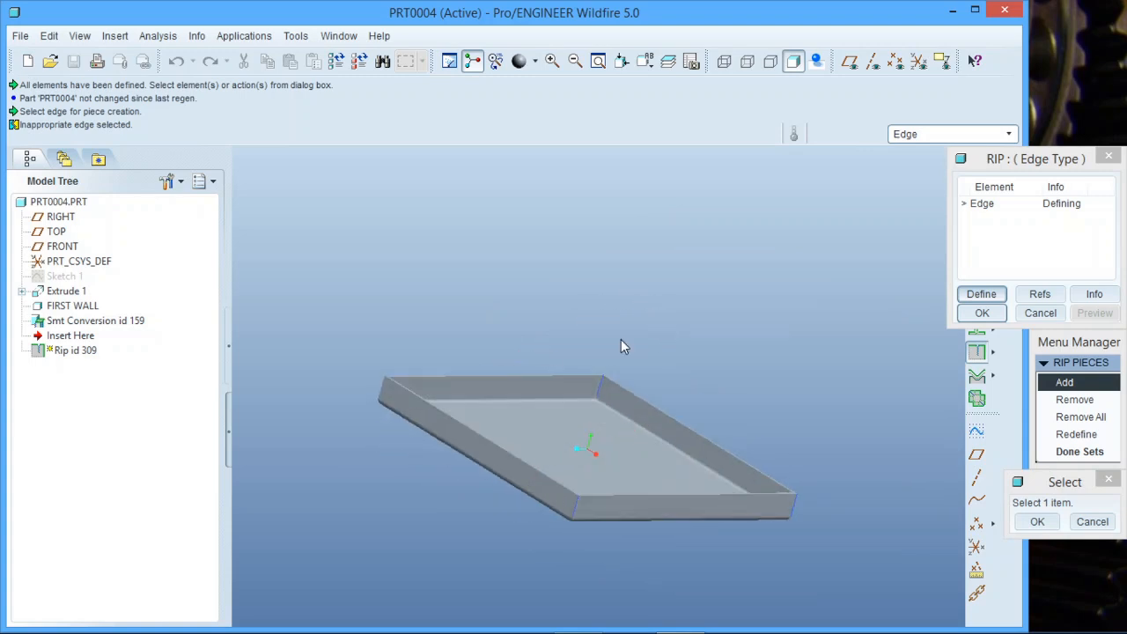
scroll(369, 400, up, 5)
scroll(369, 399, up, 1)
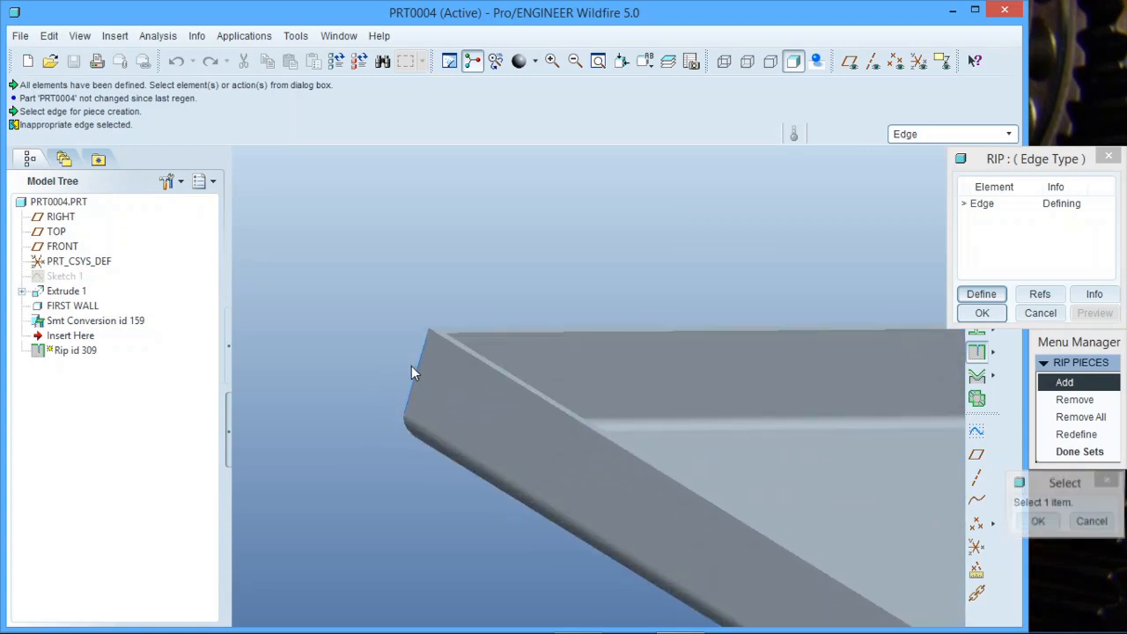
scroll(411, 366, down, 5)
middle_drag(357, 360, 438, 428)
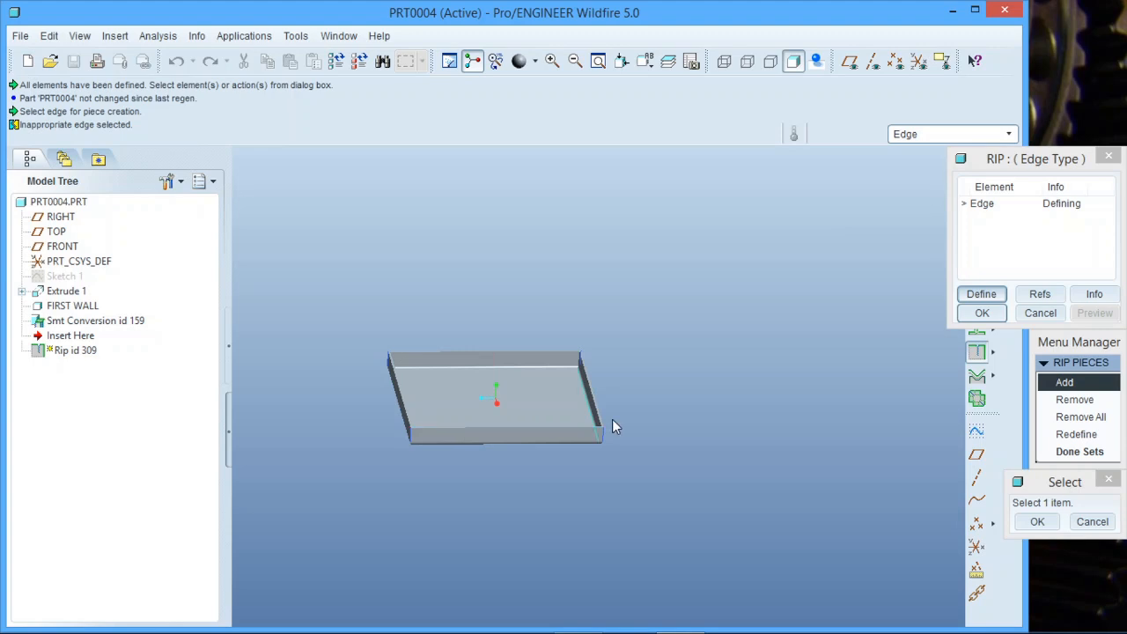
click(1039, 520)
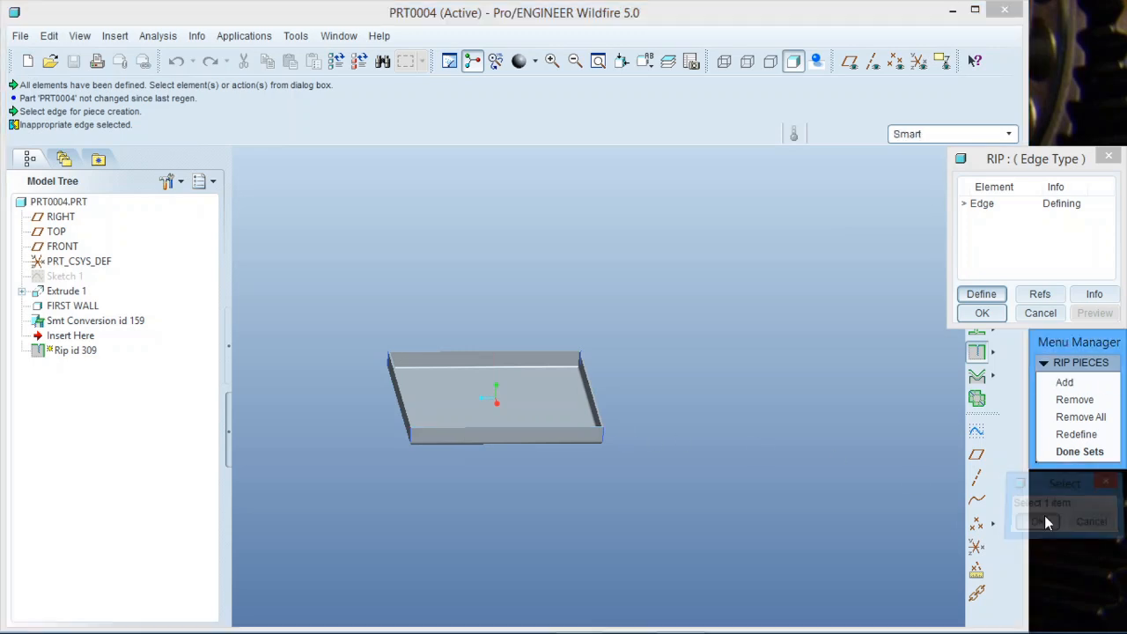
click(1078, 451)
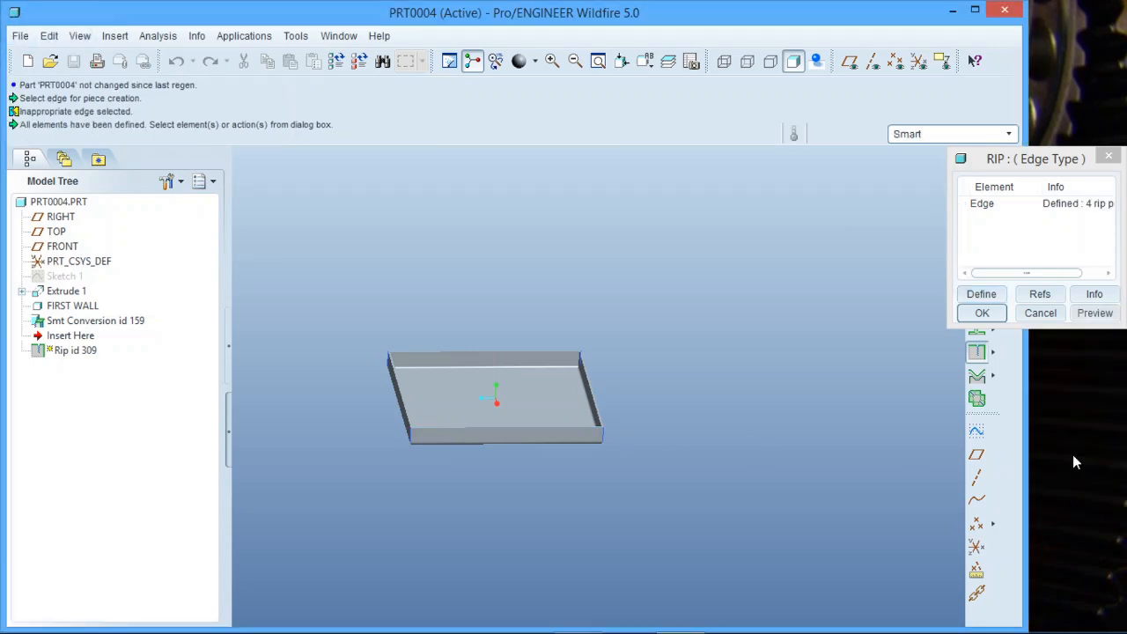
Preview the edge rips and complete the Rip feature.
click(1076, 316)
scroll(426, 406, down, 5)
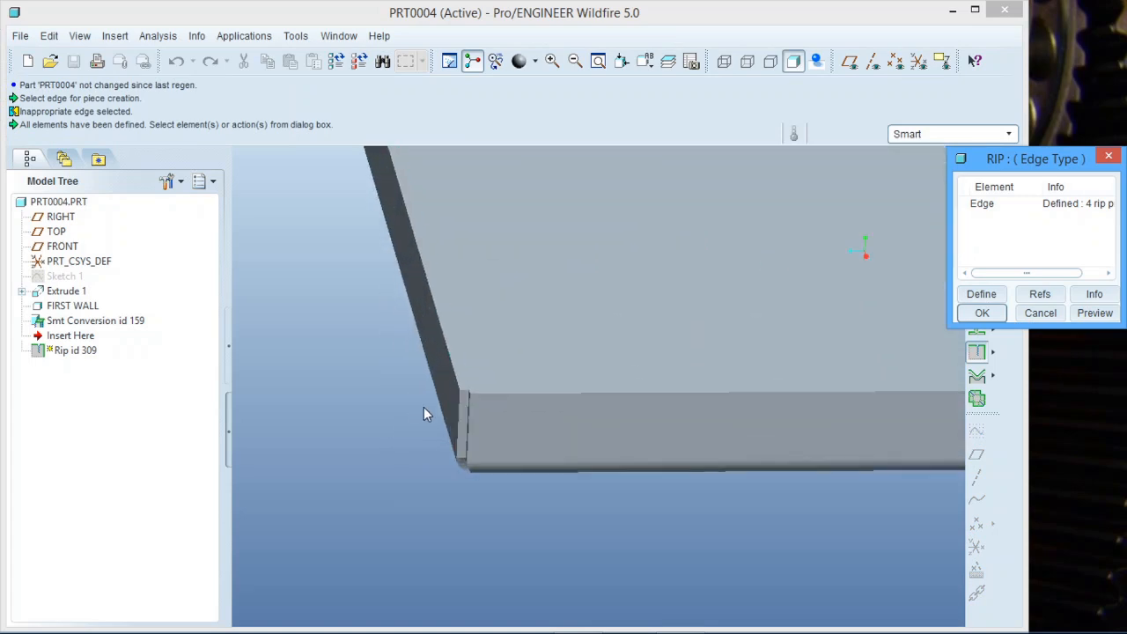
scroll(423, 414, up, 5)
click(982, 313)
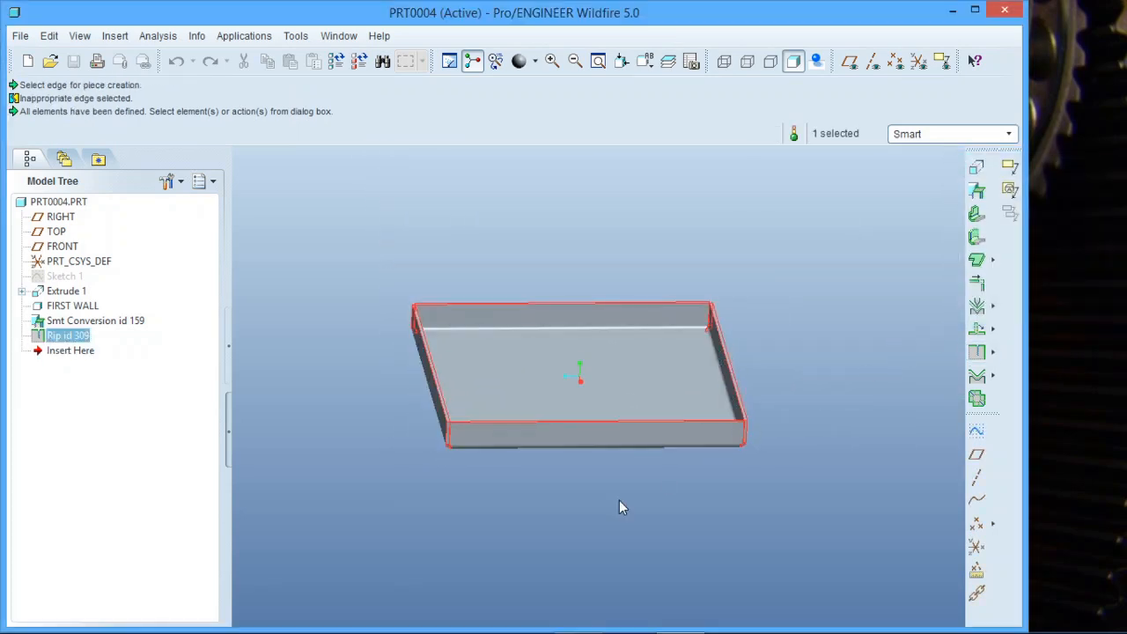
click(579, 534)
middle_drag(579, 534, 555, 432)
middle_drag(632, 447, 683, 459)
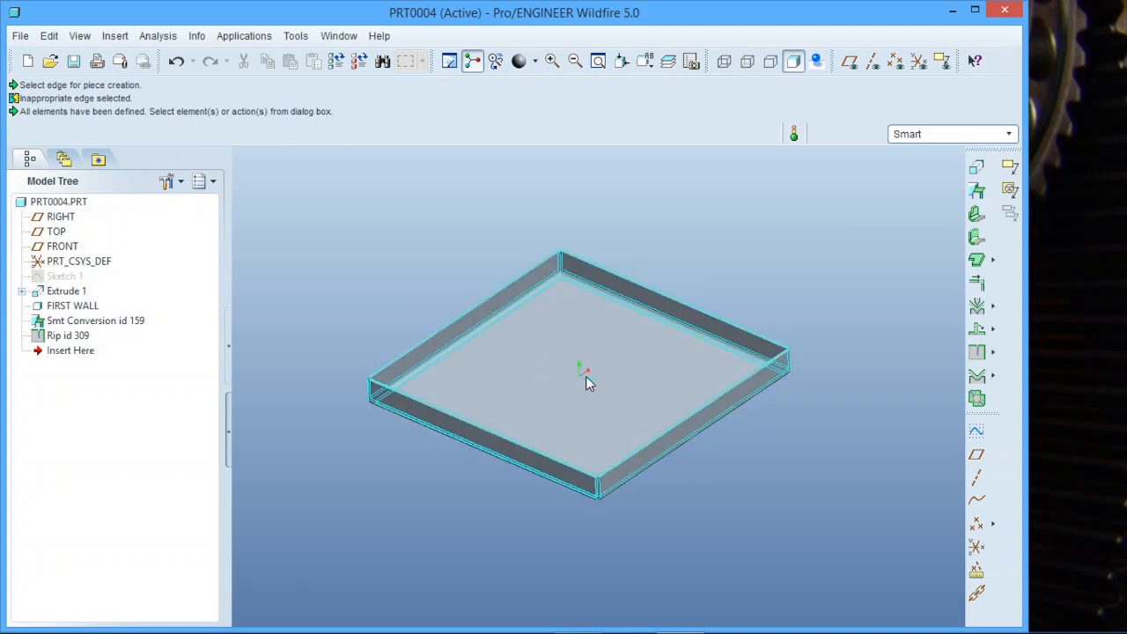
scroll(585, 376, down, 2)
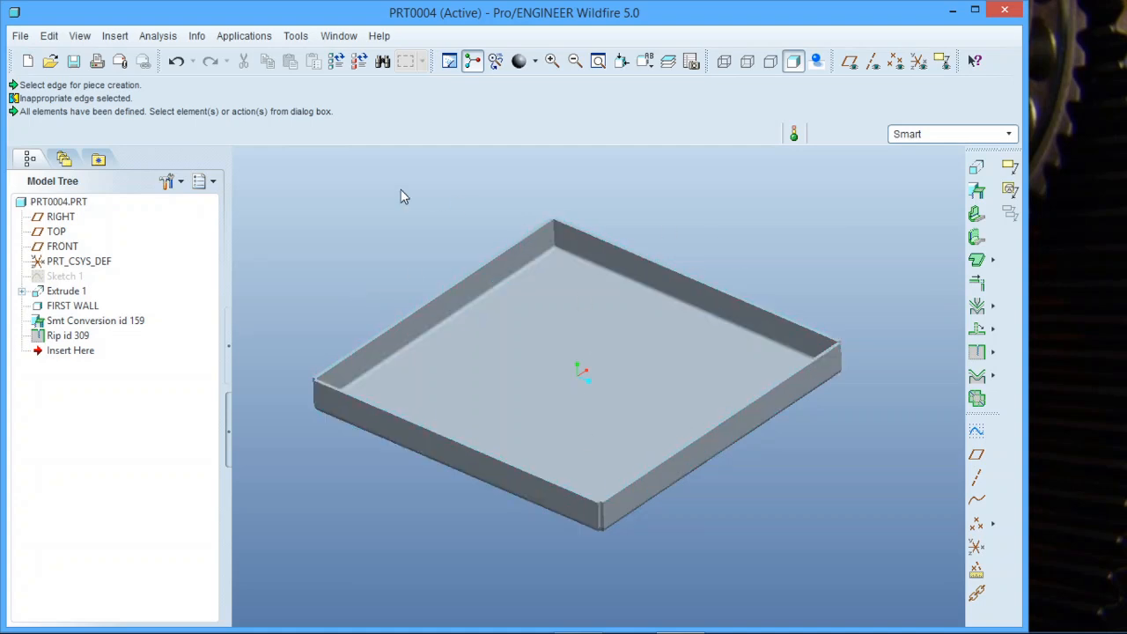
Create a new flat state instance named PRT0004_FLAT1 through the sheet metal setup.
click(46, 35)
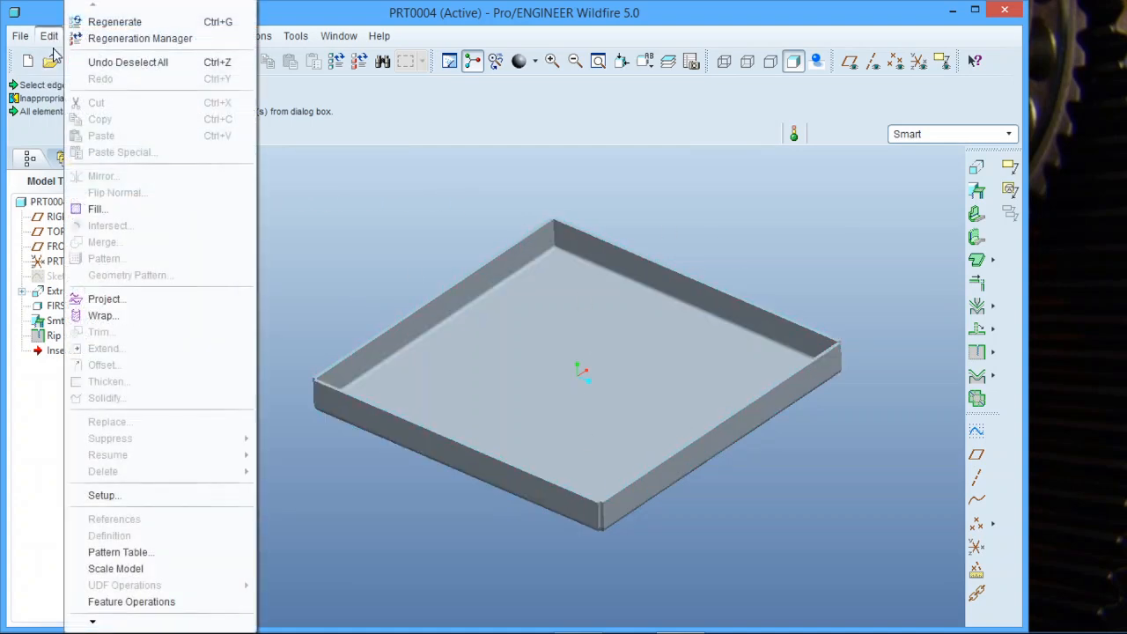
click(130, 497)
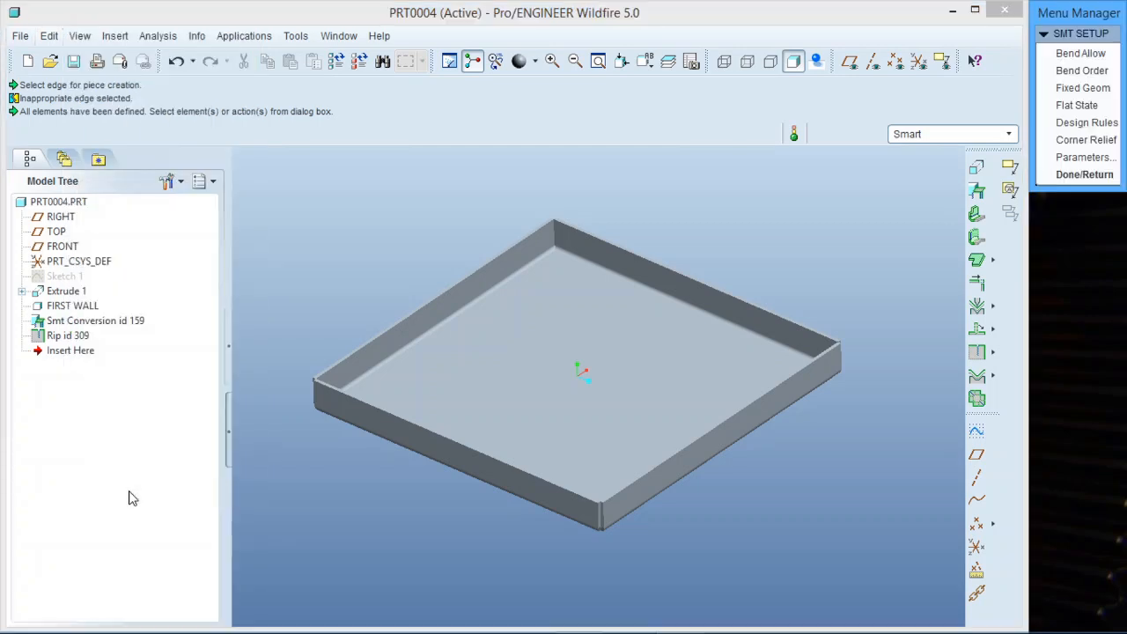
click(1076, 105)
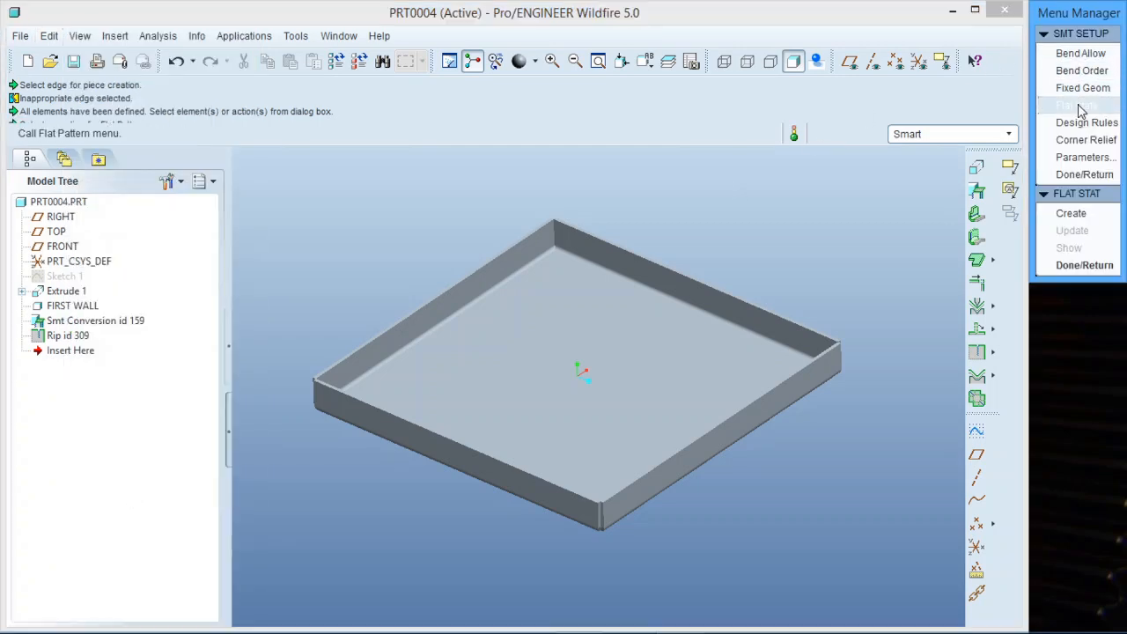
click(1072, 215)
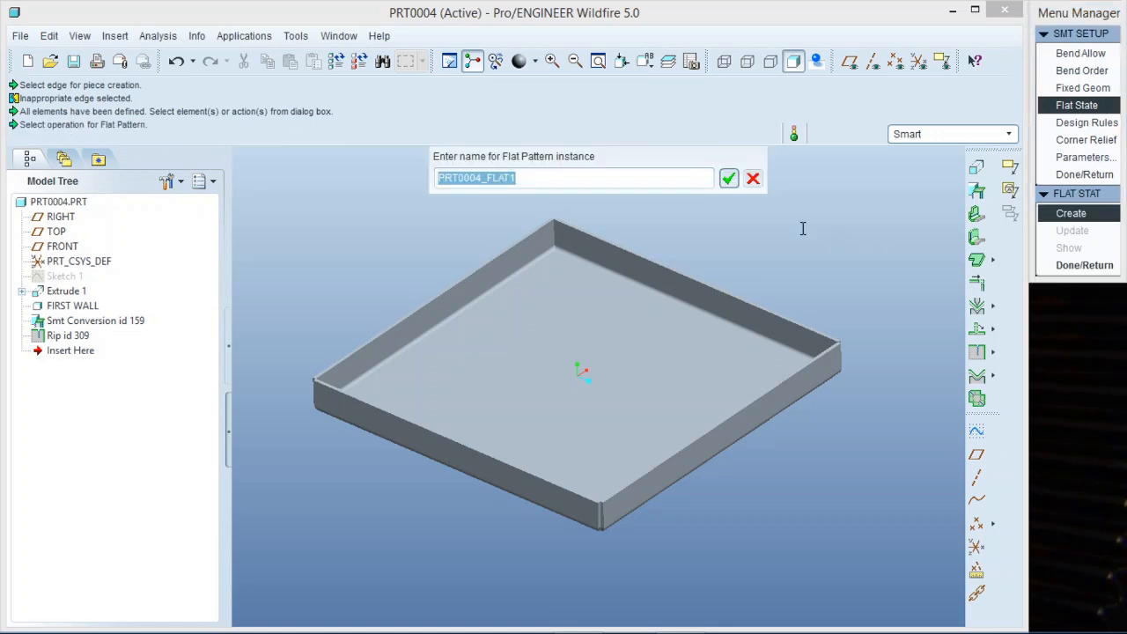
click(729, 179)
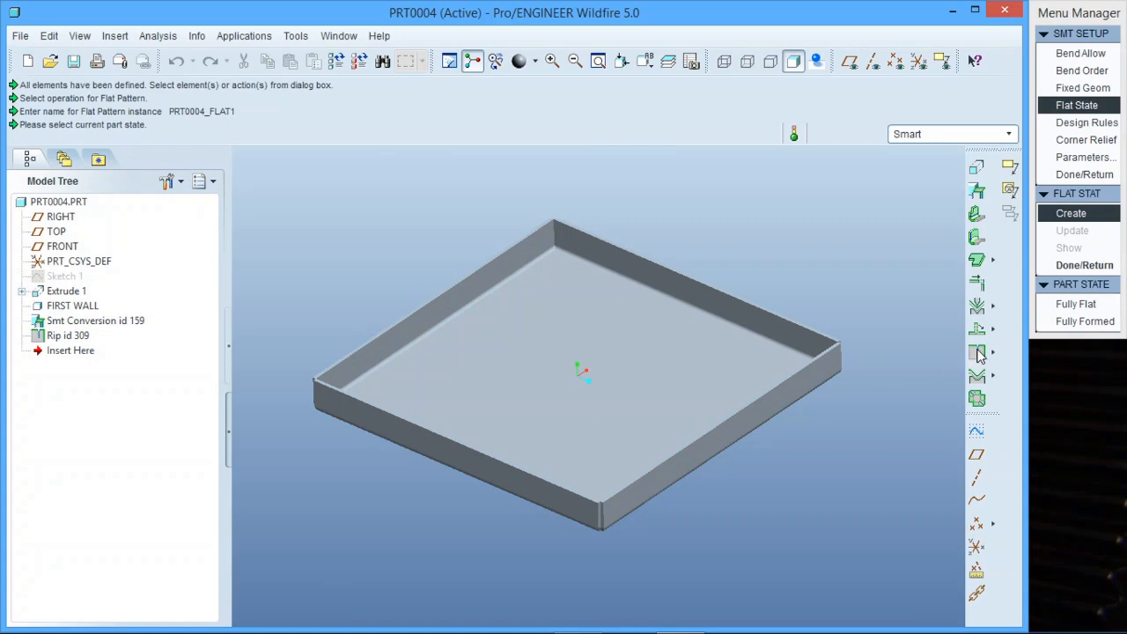
Define the flat state's unbend for the fully formed part, fixing the tray's base surface and unbending all bends.
click(1072, 322)
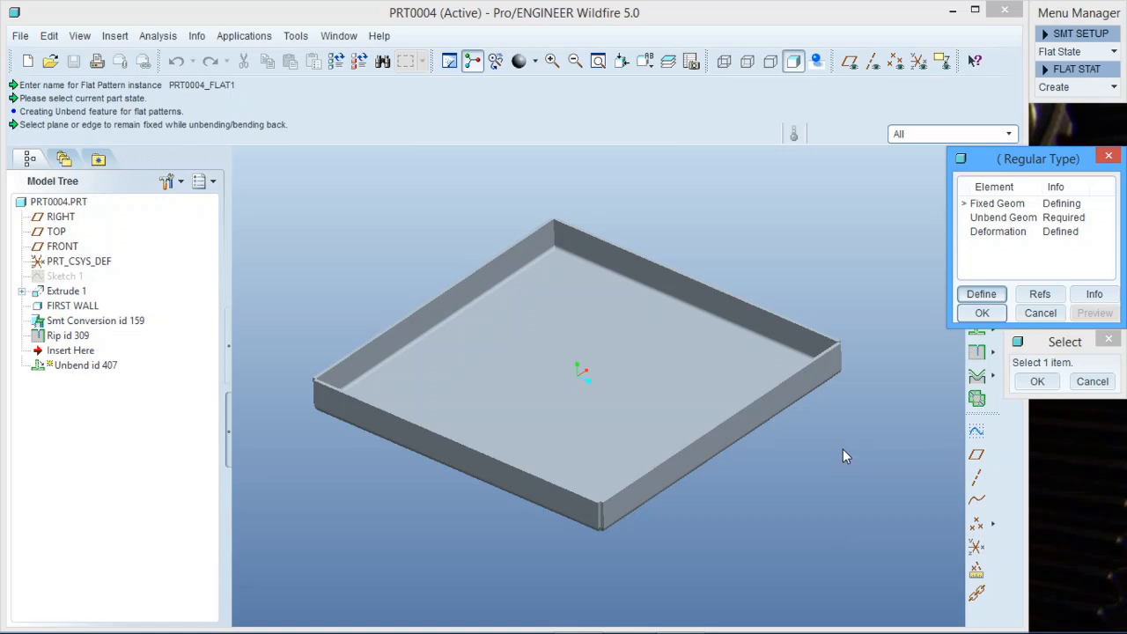
click(678, 388)
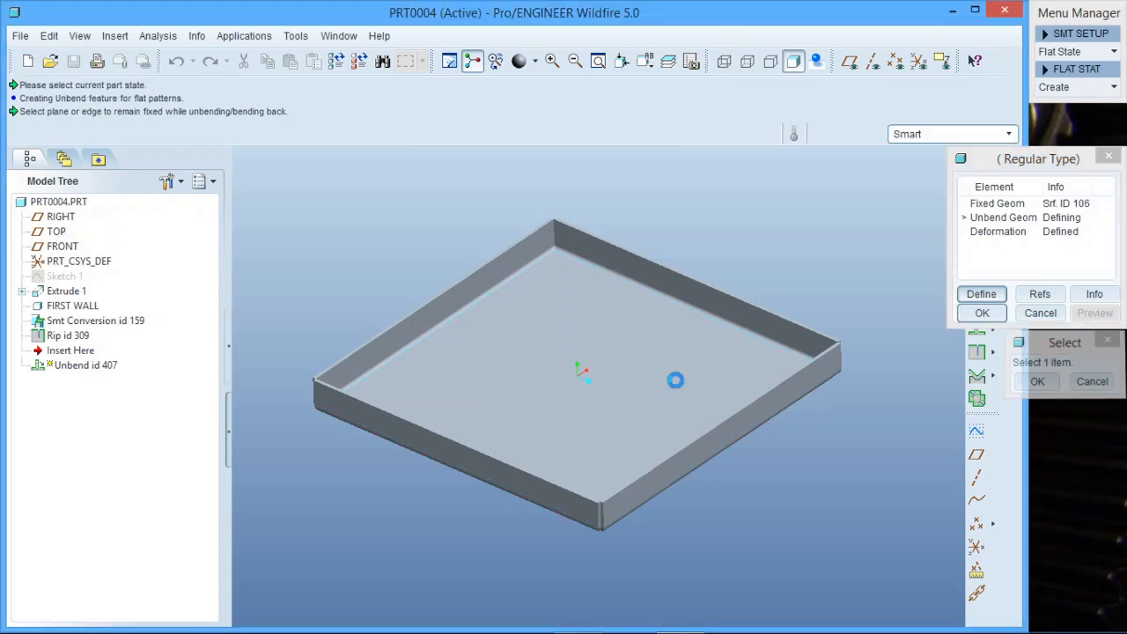
click(1079, 319)
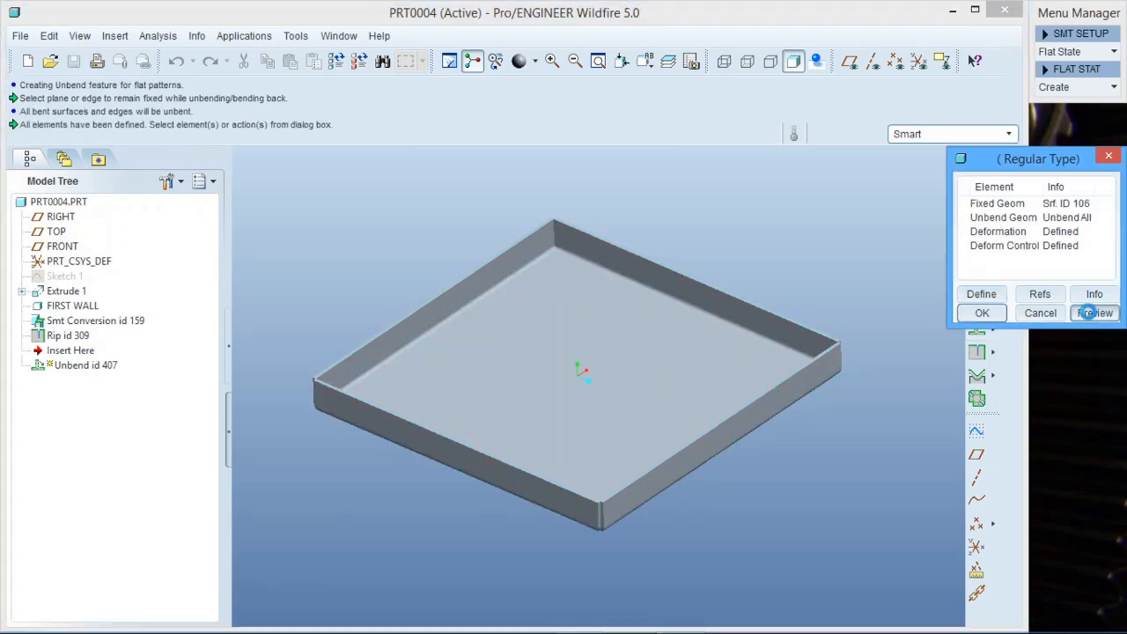
click(983, 314)
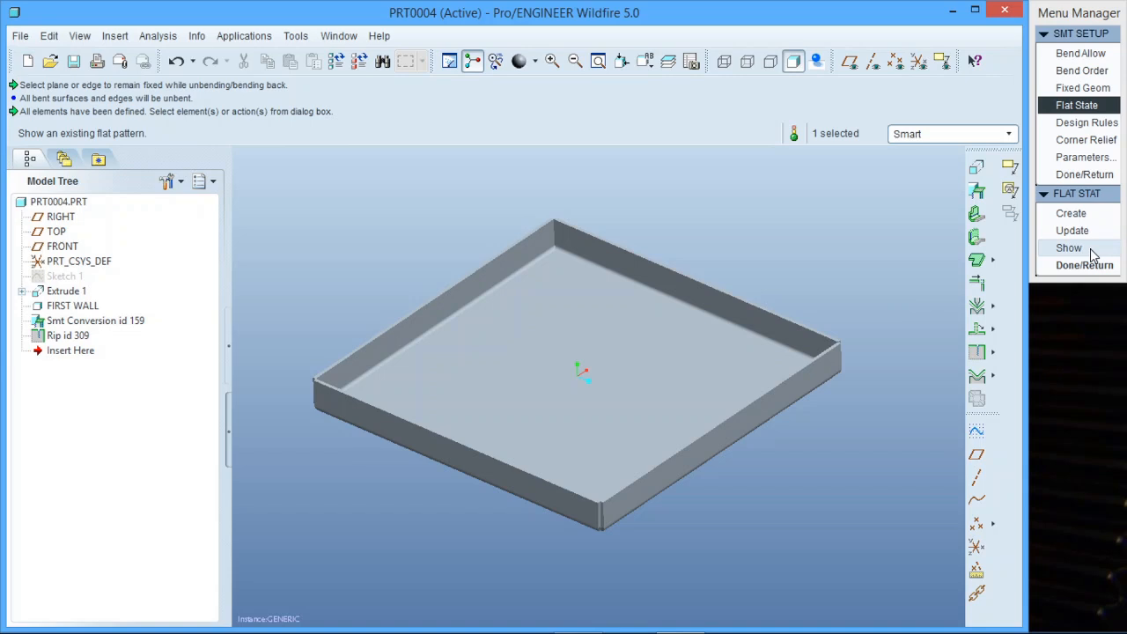
Show the PRT0004_FLAT1 flat pattern, inspect the flattened sheet, and close its window.
click(1088, 250)
click(1085, 303)
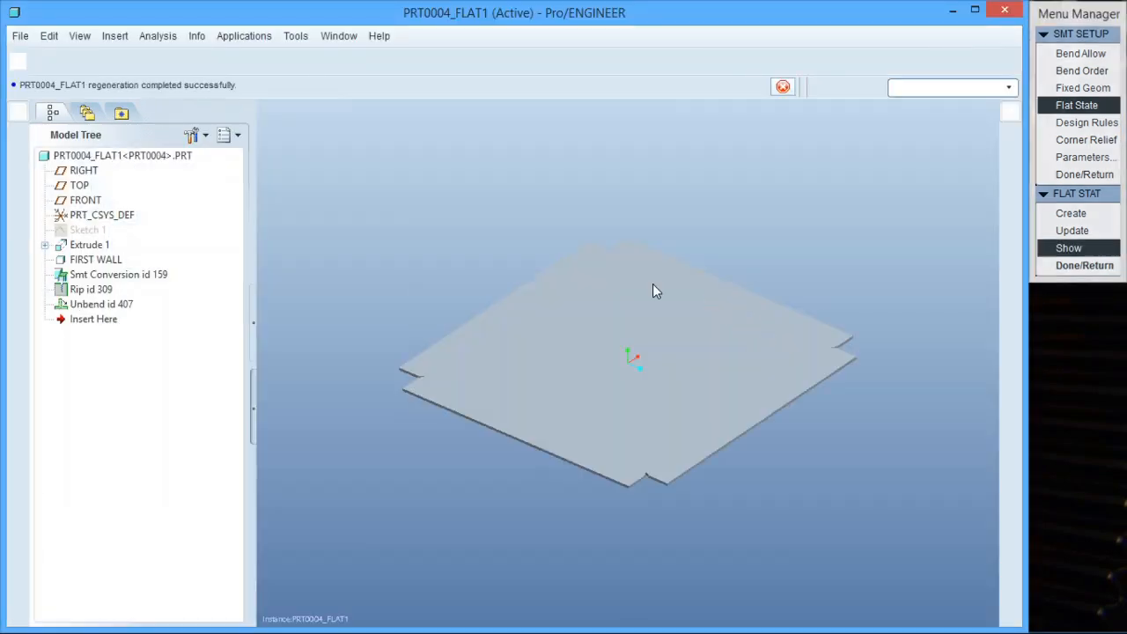
mouse_move(640, 422)
middle_down()
mouse_move(617, 378)
mouse_move(647, 434)
middle_up()
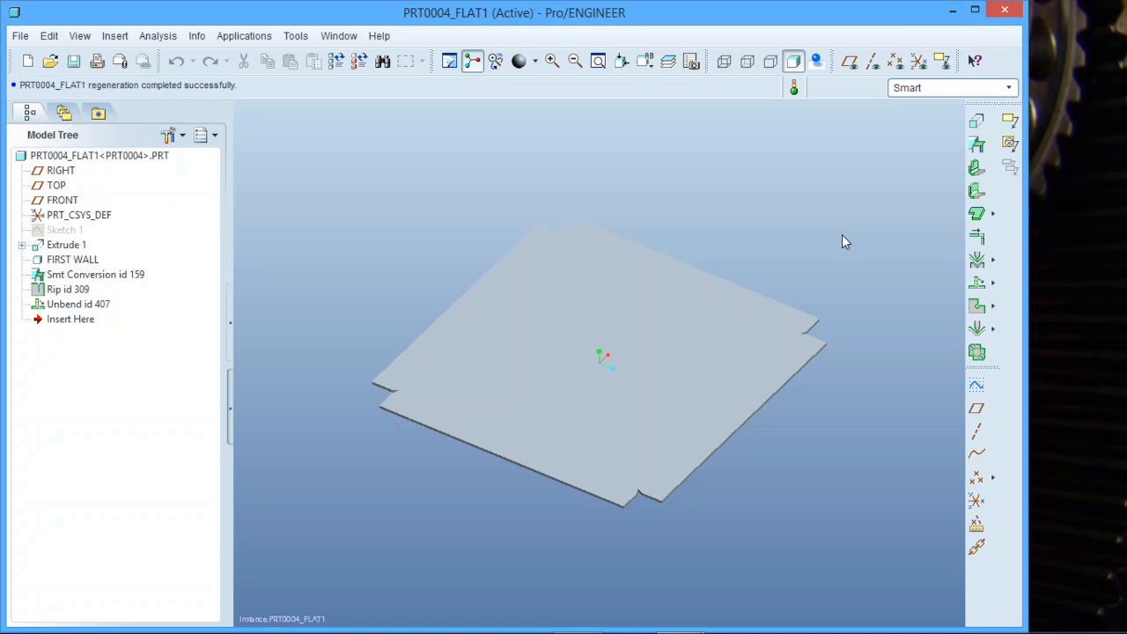
scroll(838, 233, up, 3)
scroll(799, 272, down, 6)
scroll(805, 310, up, 3)
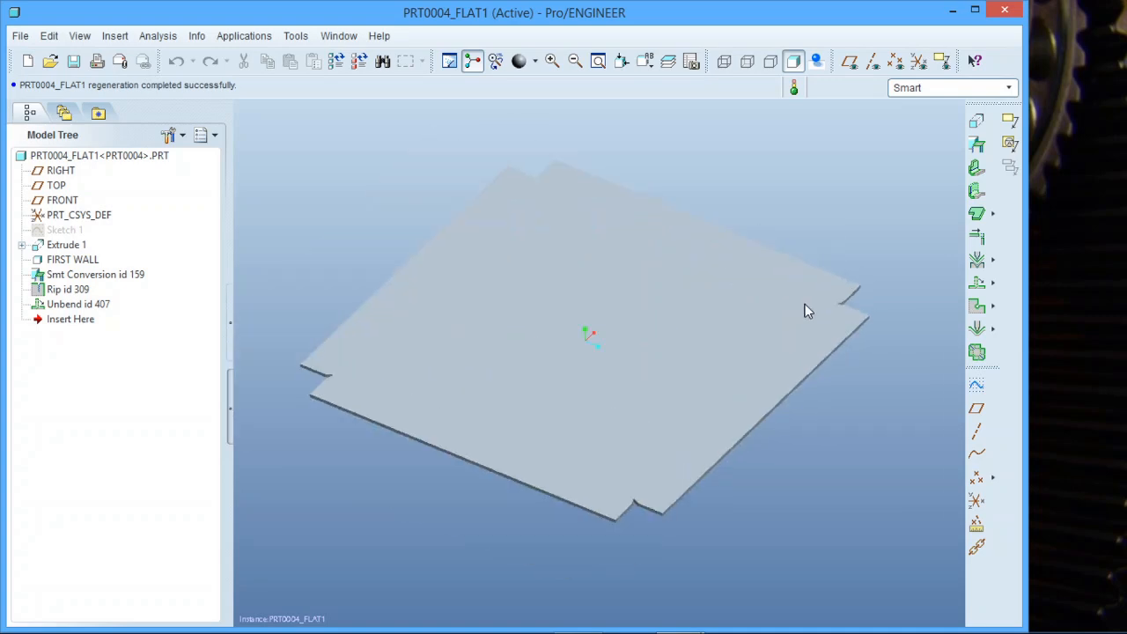
click(1005, 9)
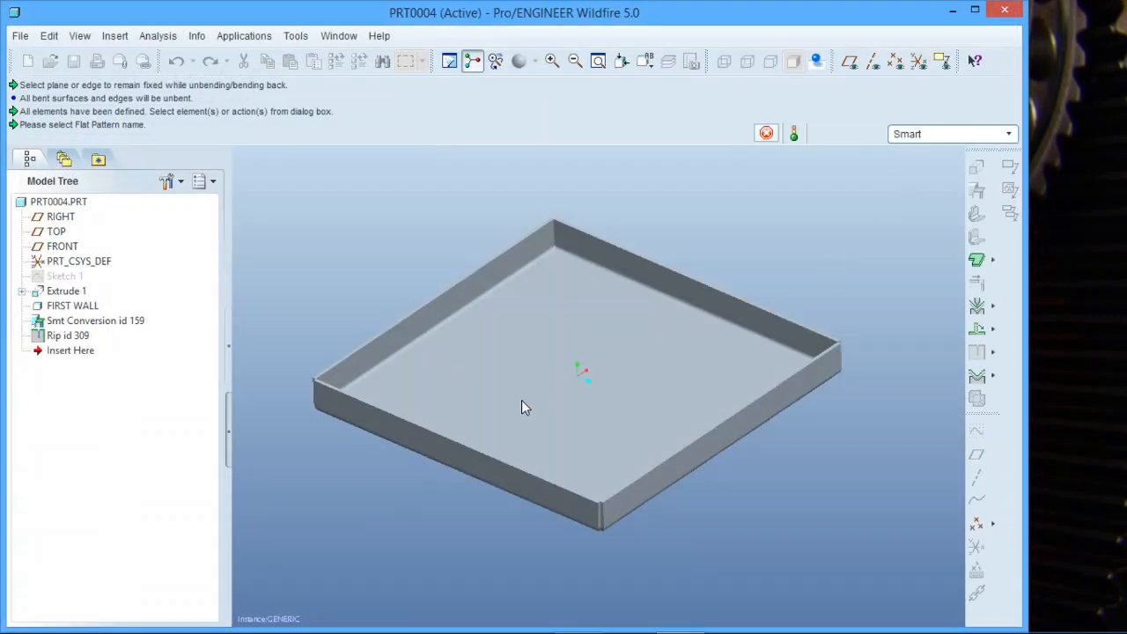